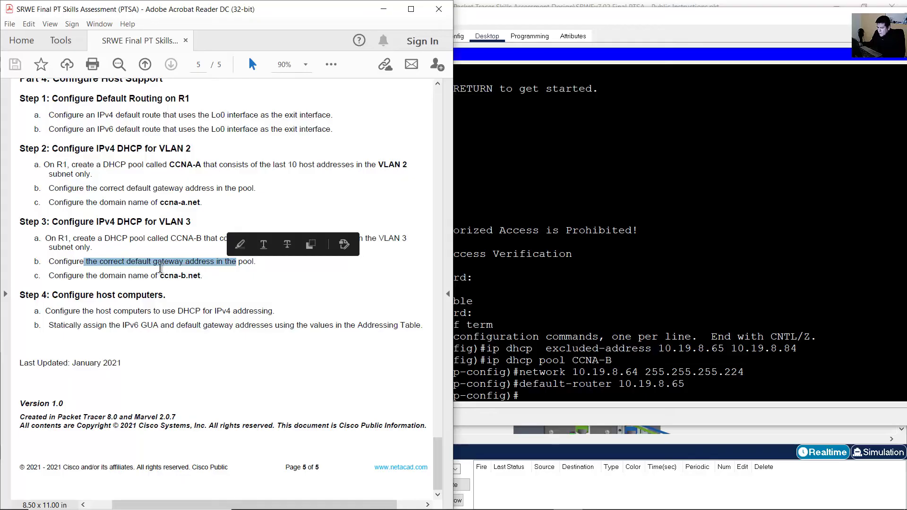
Look up the VLAN 3 pool's domain name in the PDF and enter domain ccna-b.net in PC-A's terminal session on R1.
{"action": "left_click_drag", "start_coordinate": [87, 276], "coordinate": [191, 278]}
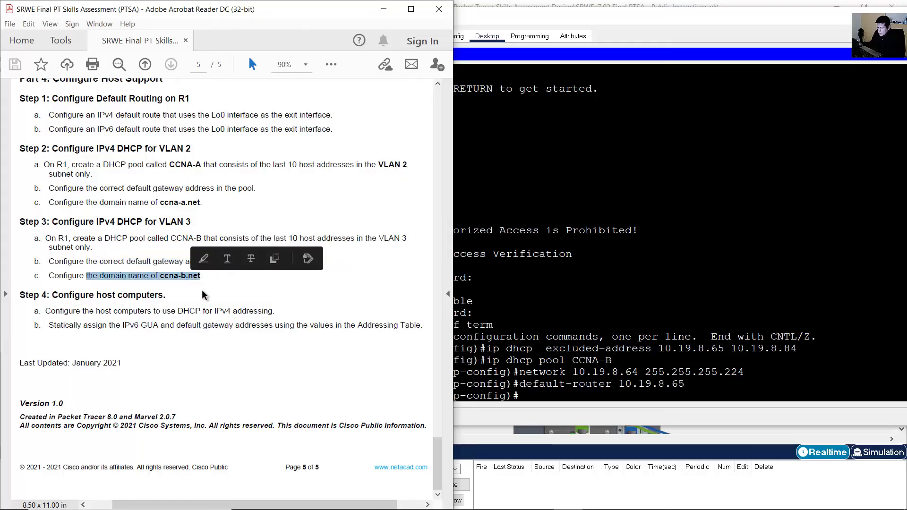
{"action": "left_click", "coordinate": [628, 383]}
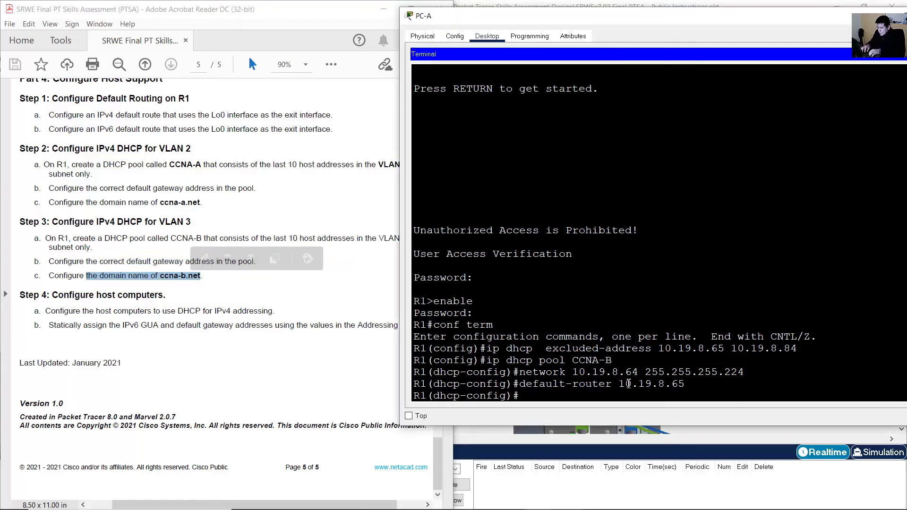
{"action": "type", "text": "domain ccna-b"}
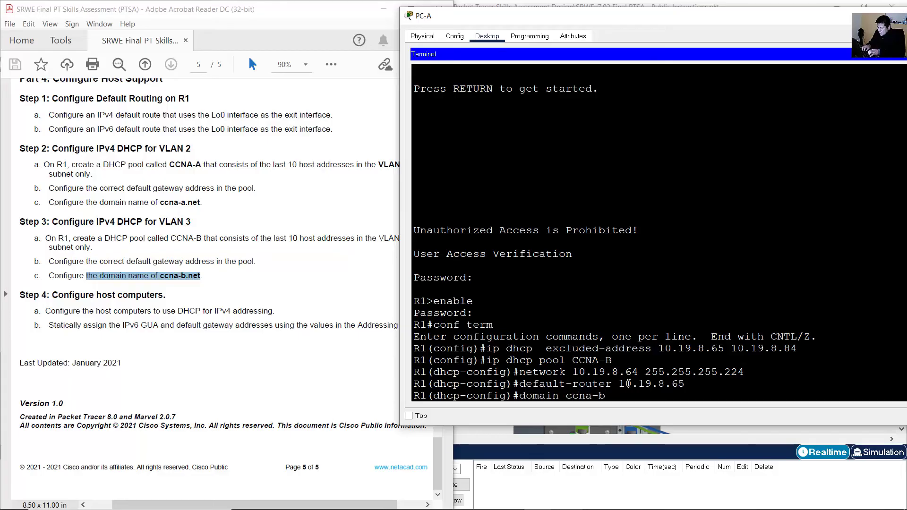
{"action": "type", "text": ".net"}
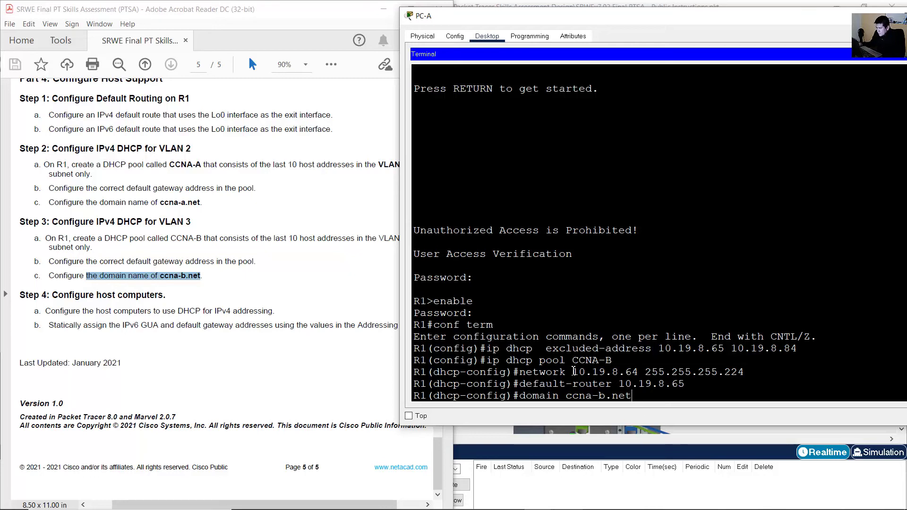
Compare the DHCP pool name CCNA-B with the domain name in the pending command.
{"action": "left_click_drag", "start_coordinate": [572, 361], "coordinate": [615, 364]}
{"action": "left_click", "coordinate": [594, 362]}
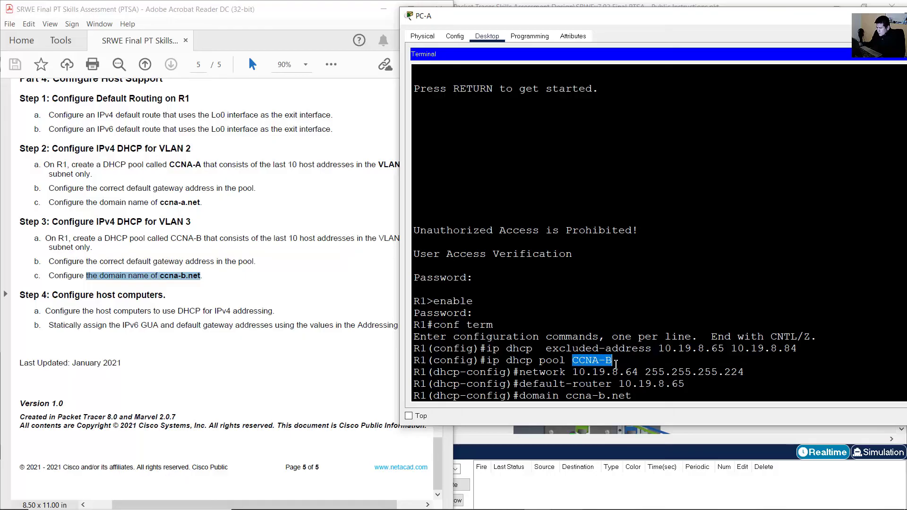
{"action": "left_click", "coordinate": [616, 365]}
{"action": "left_click_drag", "start_coordinate": [579, 360], "coordinate": [609, 360]}
{"action": "left_click", "coordinate": [605, 377]}
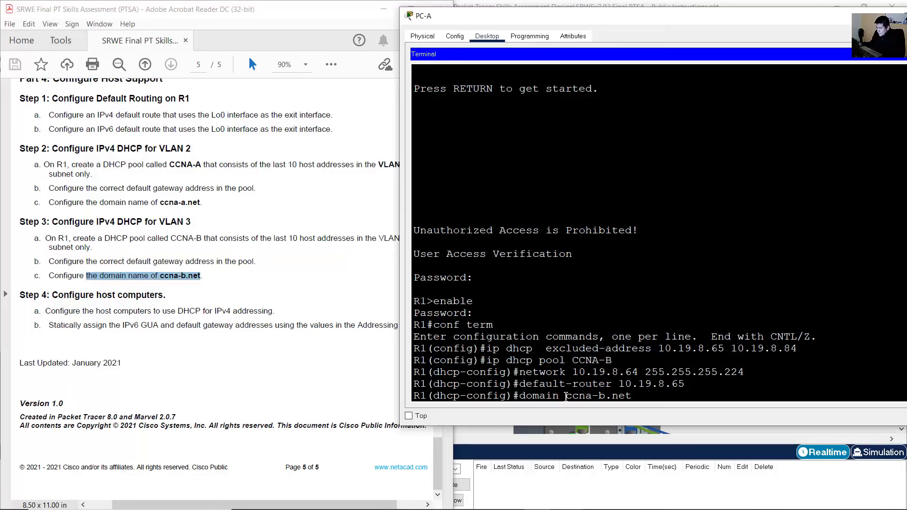
{"action": "left_click_drag", "start_coordinate": [566, 397], "coordinate": [609, 394]}
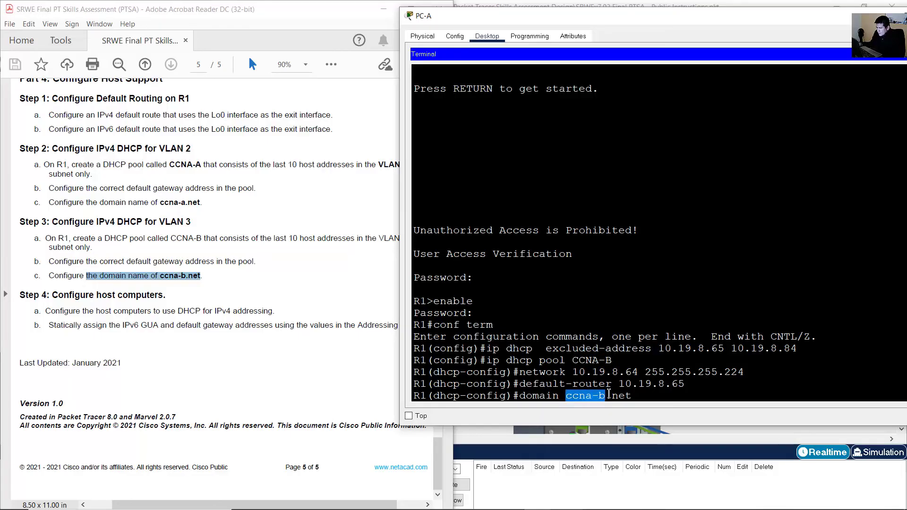
{"action": "left_click", "coordinate": [606, 396]}
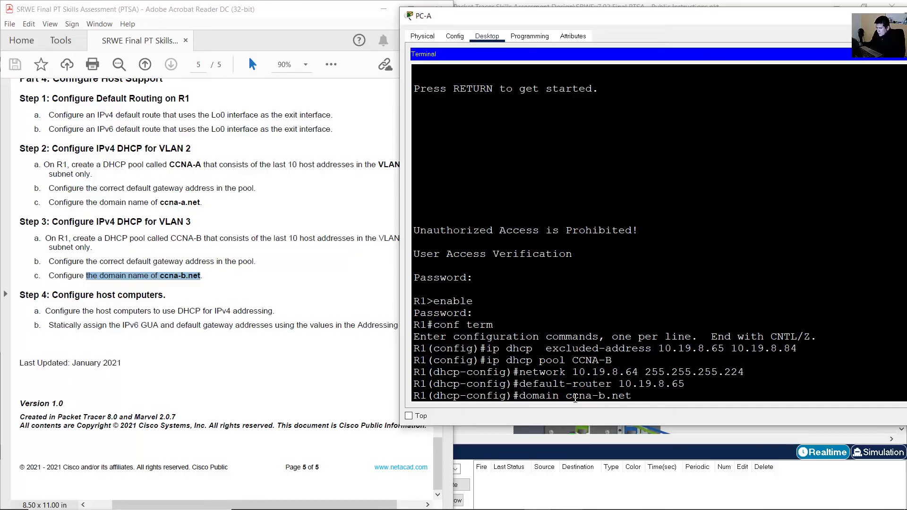
{"action": "left_click_drag", "start_coordinate": [569, 397], "coordinate": [608, 396]}
{"action": "left_click", "coordinate": [663, 386]}
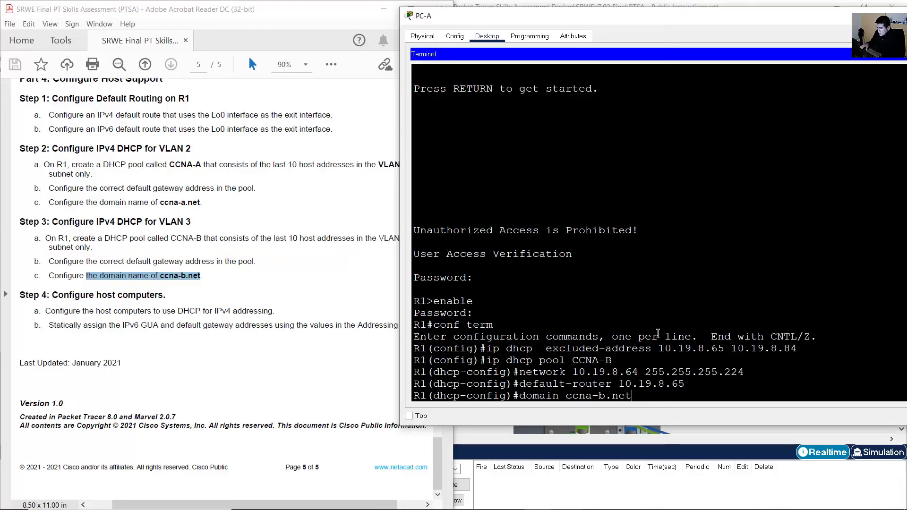
Submit the domain command and exit the DHCP pool configuration mode on R1.
{"action": "key", "text": "Return"}
{"action": "type", "text": "exit"}
{"action": "key", "text": "Return"}
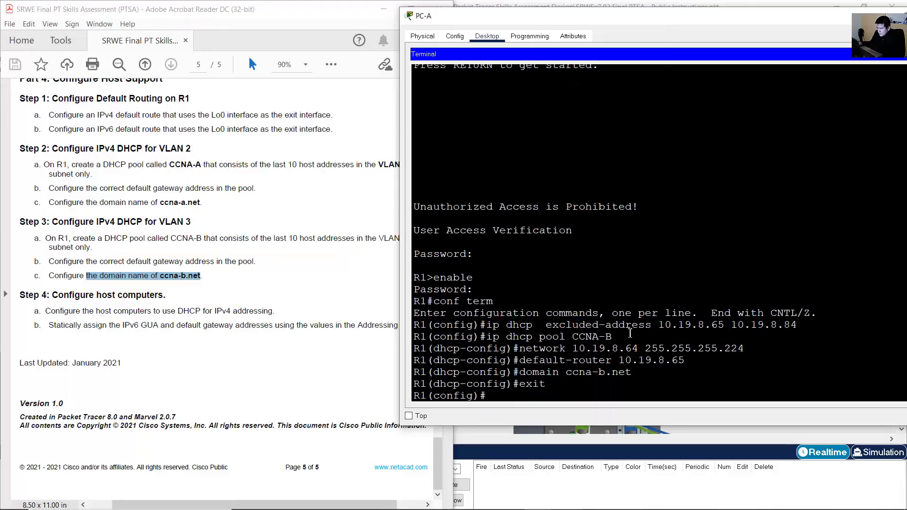
Switch to the PDF instructions and read Step 4a about configuring the host computers for IPv4 addressing.
{"action": "left_click", "coordinate": [283, 296]}
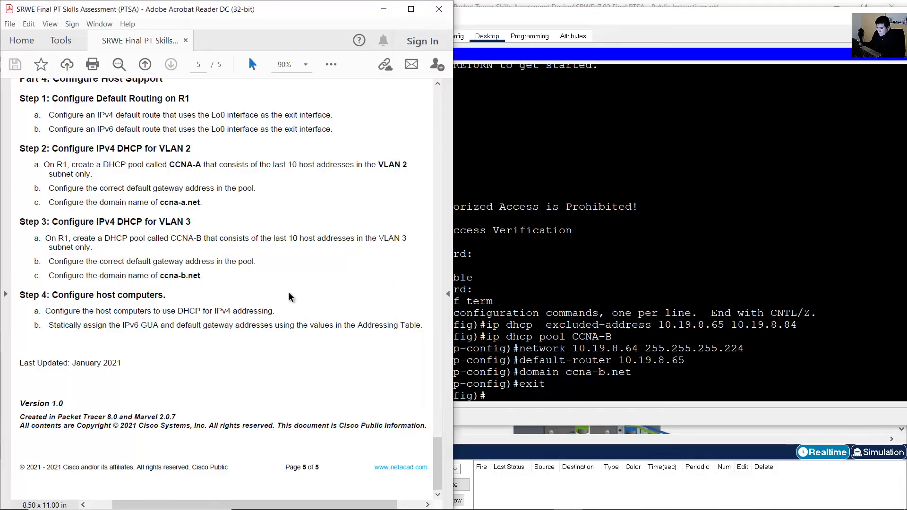
{"action": "left_click_drag", "start_coordinate": [52, 295], "coordinate": [149, 297]}
{"action": "left_click", "coordinate": [189, 312]}
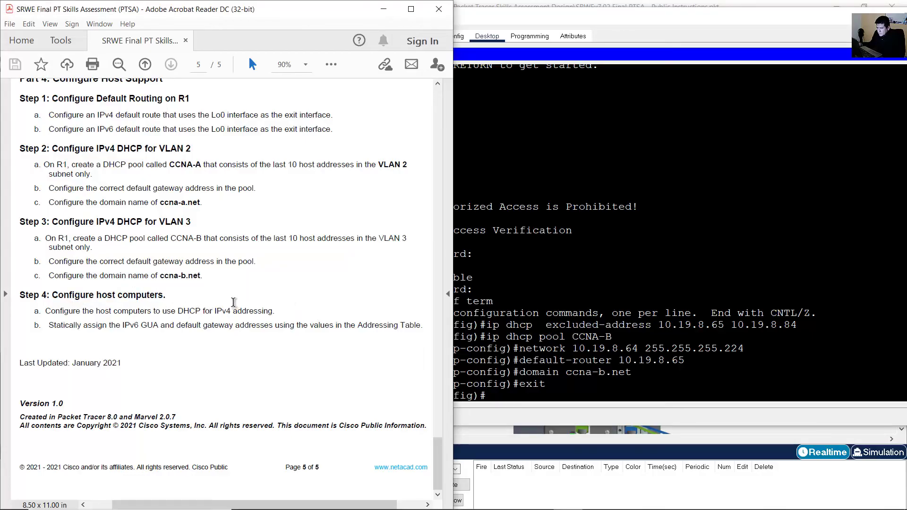
{"action": "left_click_drag", "start_coordinate": [59, 314], "coordinate": [267, 319]}
{"action": "left_click", "coordinate": [209, 327]}
Switch to Packet Tracer, close PC-A's terminal, and set its FastEthernet0 IPv4 configuration to DHCP.
{"action": "double_click", "coordinate": [644, 9]}
{"action": "scroll", "coordinate": [563, 214], "scroll_direction": "up", "scroll_amount": 5}
{"action": "scroll", "coordinate": [562, 214], "scroll_direction": "down", "scroll_amount": 2}
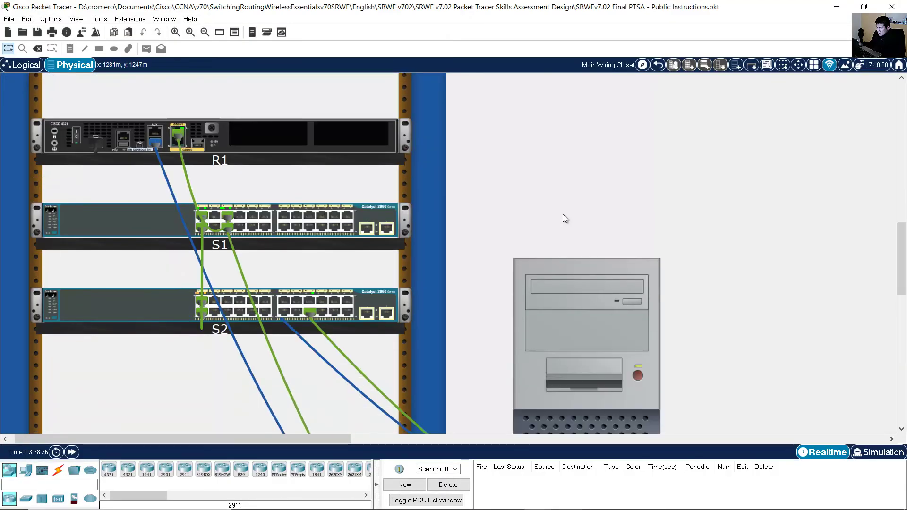
{"action": "scroll", "coordinate": [563, 214], "scroll_direction": "down", "scroll_amount": 5}
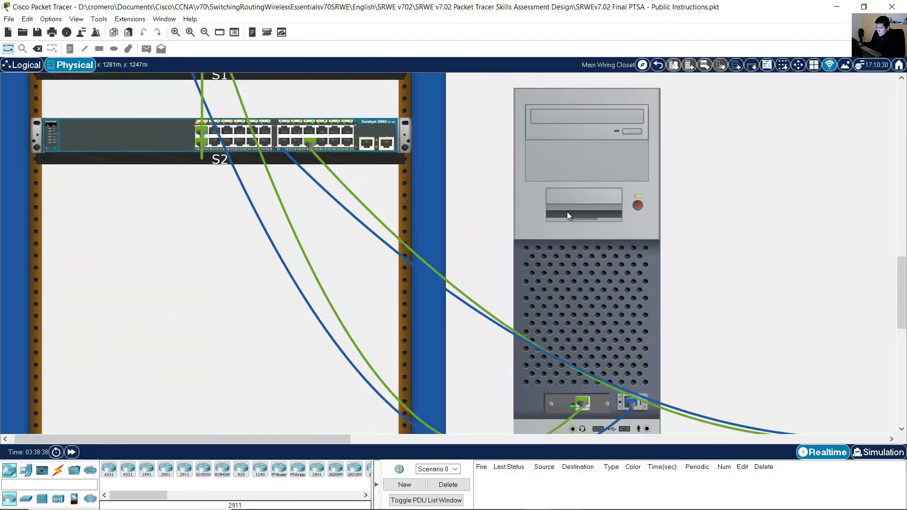
{"action": "left_click", "coordinate": [566, 212]}
{"action": "left_click_drag", "start_coordinate": [733, 13], "coordinate": [436, 67]}
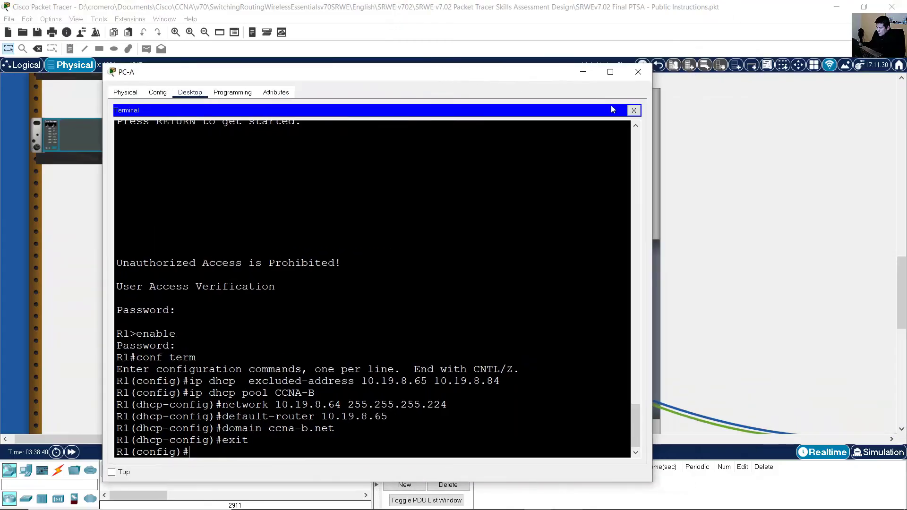
{"action": "left_click", "coordinate": [634, 111]}
{"action": "left_click", "coordinate": [185, 138]}
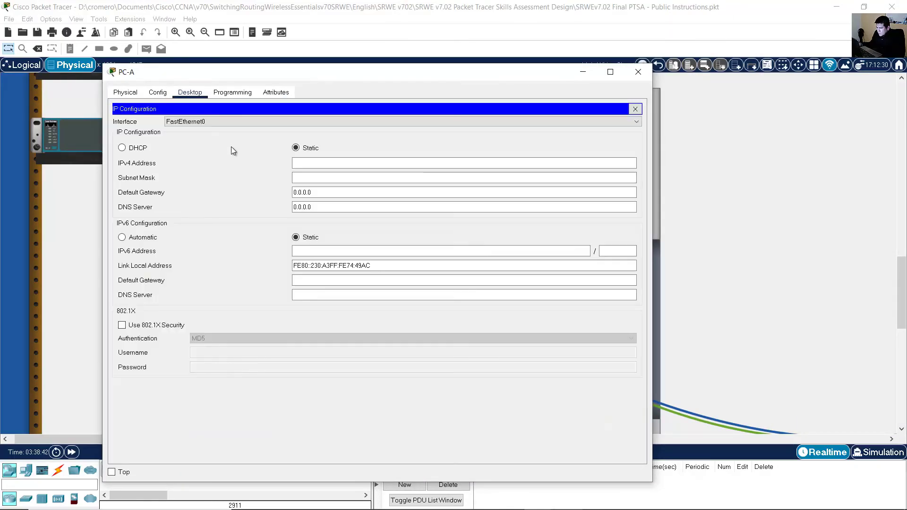
{"action": "left_click", "coordinate": [122, 148]}
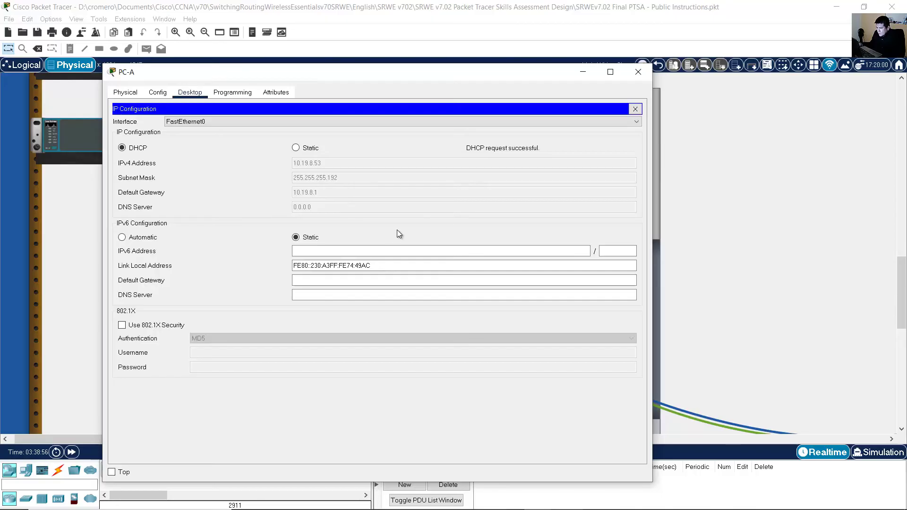
Open PC-B's IP configuration and set its FastEthernet0 IPv4 addressing to DHCP.
{"action": "left_click_drag", "start_coordinate": [98, 438], "coordinate": [331, 438]}
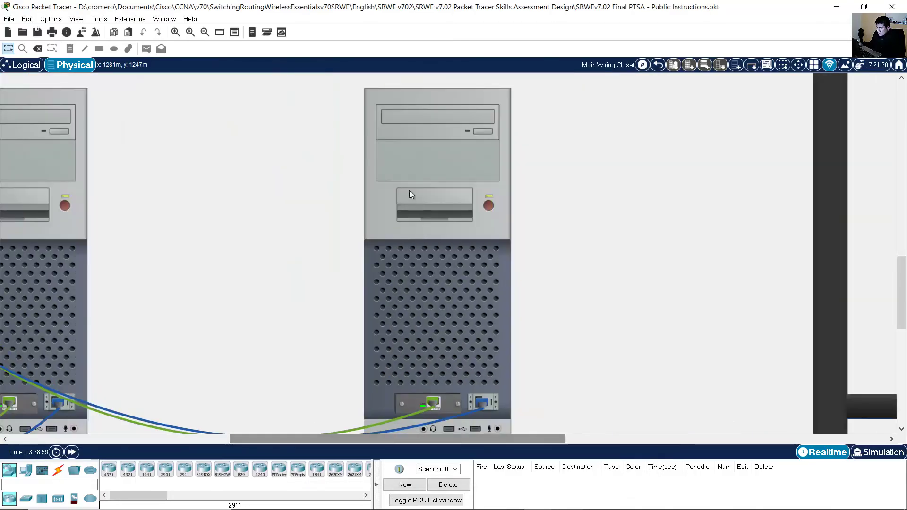
{"action": "left_click", "coordinate": [409, 195]}
{"action": "left_click", "coordinate": [890, 87]}
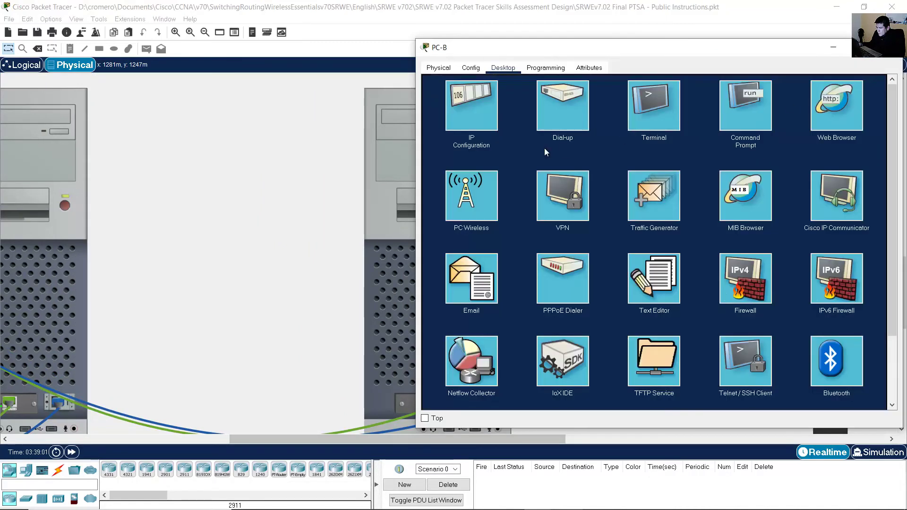
{"action": "left_click", "coordinate": [475, 119]}
{"action": "left_click", "coordinate": [456, 124]}
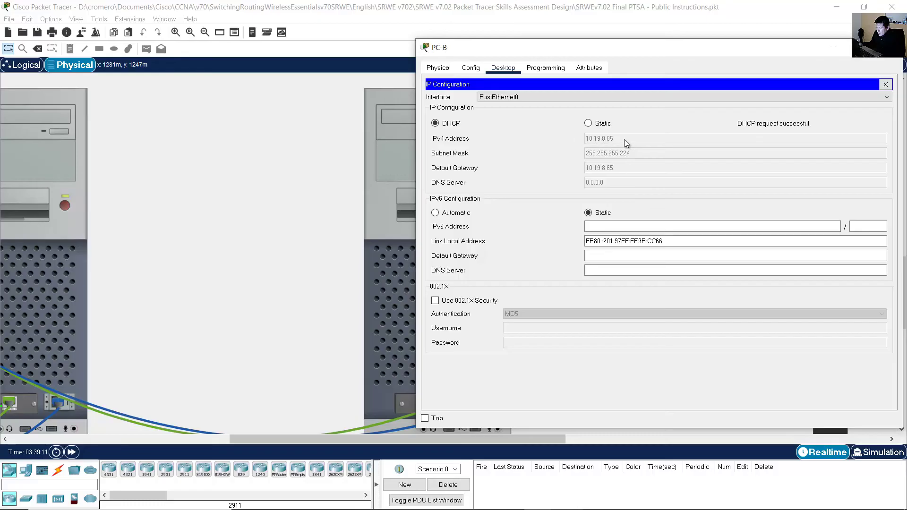
Bring up PC-A's IP configuration alongside PC-B's to compare the IPv4 settings both hosts received.
{"action": "left_click_drag", "start_coordinate": [667, 54], "coordinate": [646, 52]}
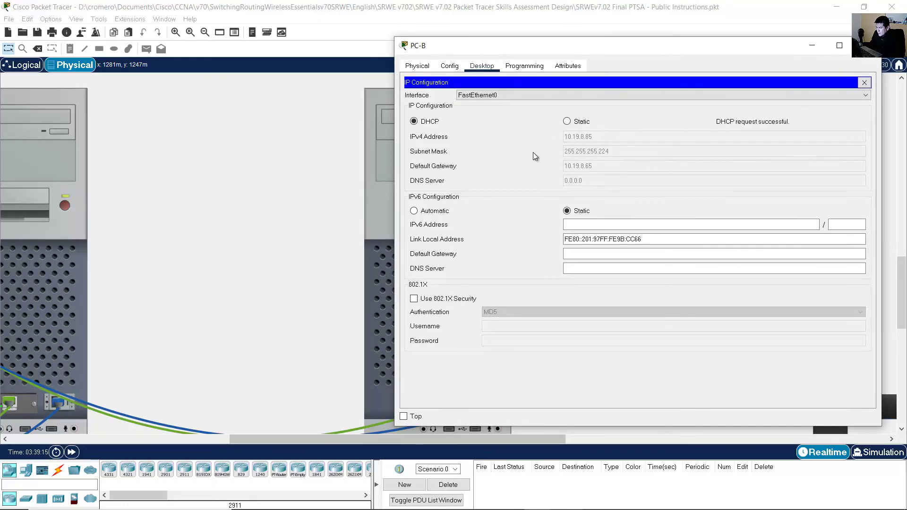
{"action": "mouse_move", "coordinate": [460, 506]}
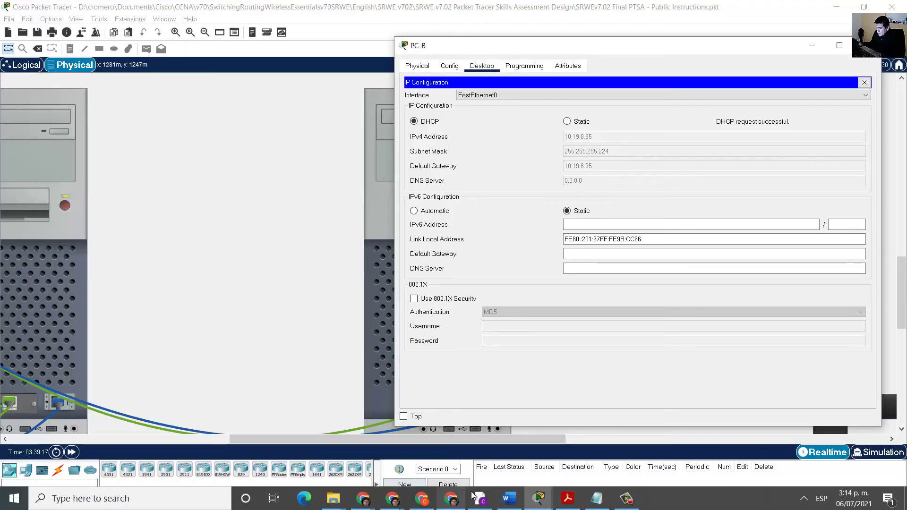
{"action": "mouse_move", "coordinate": [539, 499]}
{"action": "left_click", "coordinate": [553, 456]}
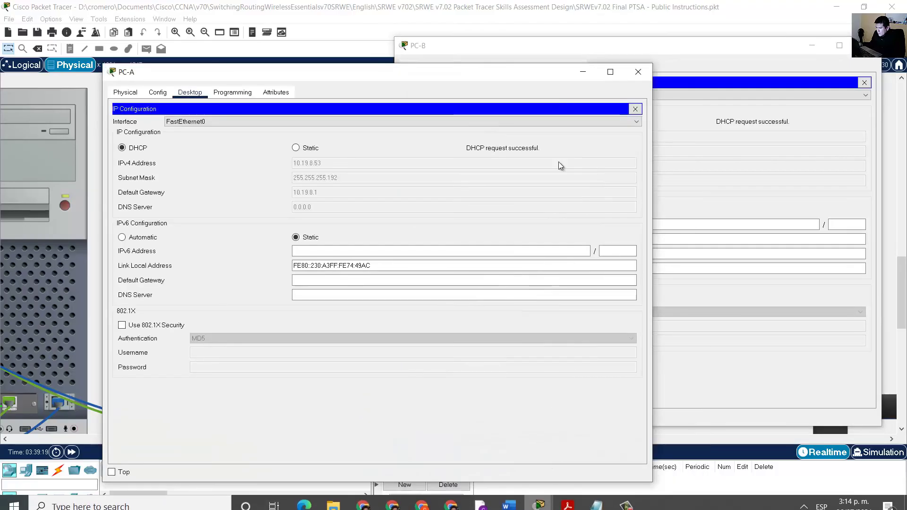
{"action": "left_click_drag", "start_coordinate": [544, 41], "coordinate": [529, 80]}
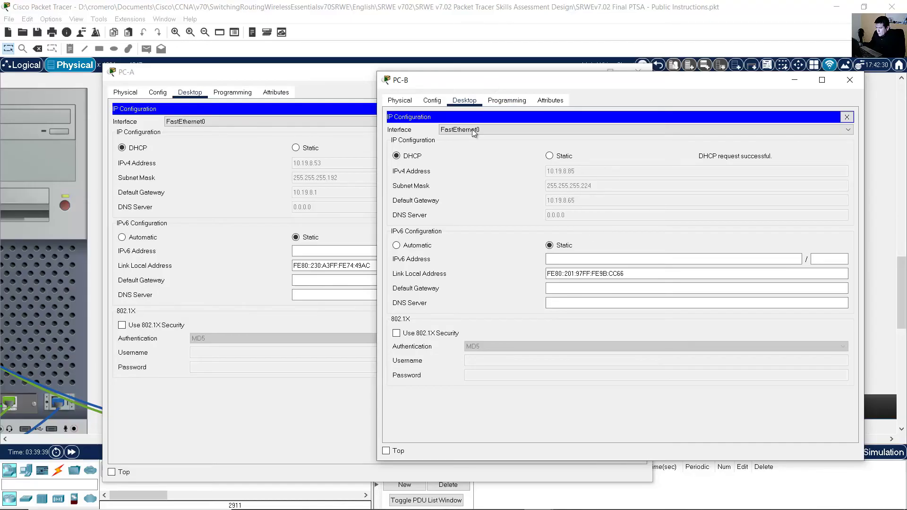
Switch to the PDF, read Step 4b on static IPv6 addressing, and find PC-A's IPv6 address and gateway in the addressing table.
{"action": "left_click", "coordinate": [568, 498]}
{"action": "left_click_drag", "start_coordinate": [49, 325], "coordinate": [419, 326]}
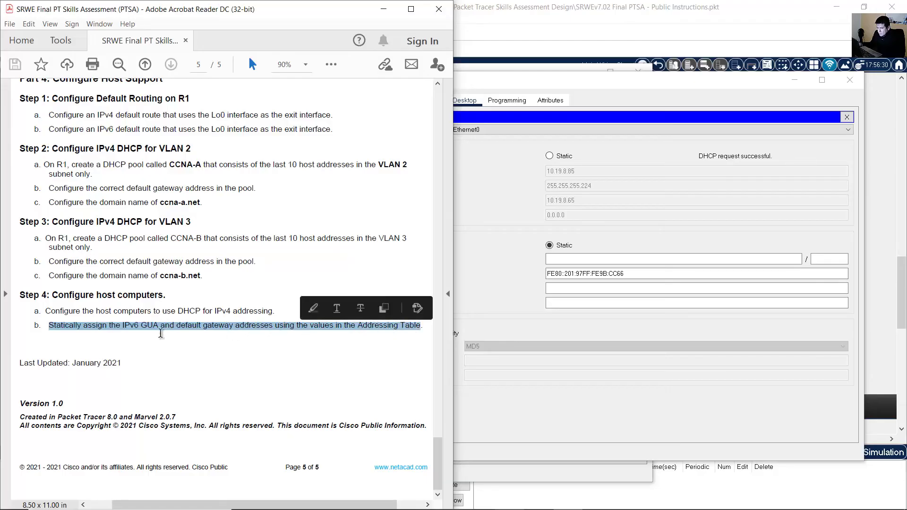
{"action": "left_click", "coordinate": [185, 330]}
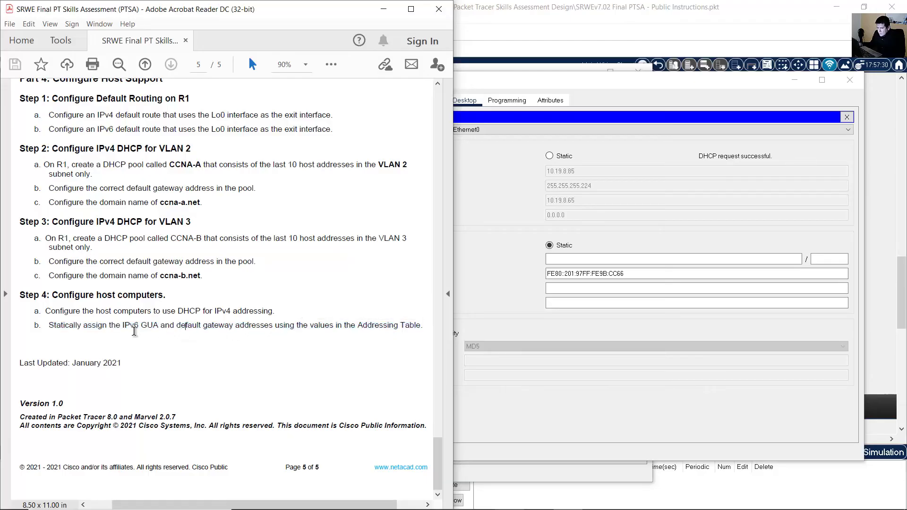
{"action": "left_click_drag", "start_coordinate": [49, 325], "coordinate": [413, 325]}
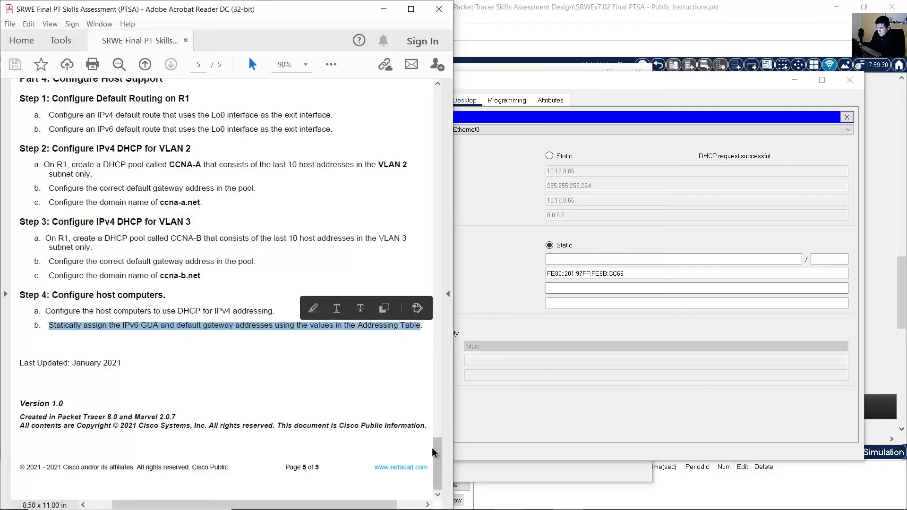
{"action": "left_click_drag", "start_coordinate": [437, 466], "coordinate": [455, 248]}
{"action": "mouse_move", "coordinate": [41, 204]}
{"action": "left_mouse_down"}
{"action": "mouse_move", "coordinate": [163, 187]}
{"action": "mouse_move", "coordinate": [165, 200]}
{"action": "mouse_move", "coordinate": [407, 204]}
{"action": "left_mouse_up"}
{"action": "left_click", "coordinate": [302, 209]}
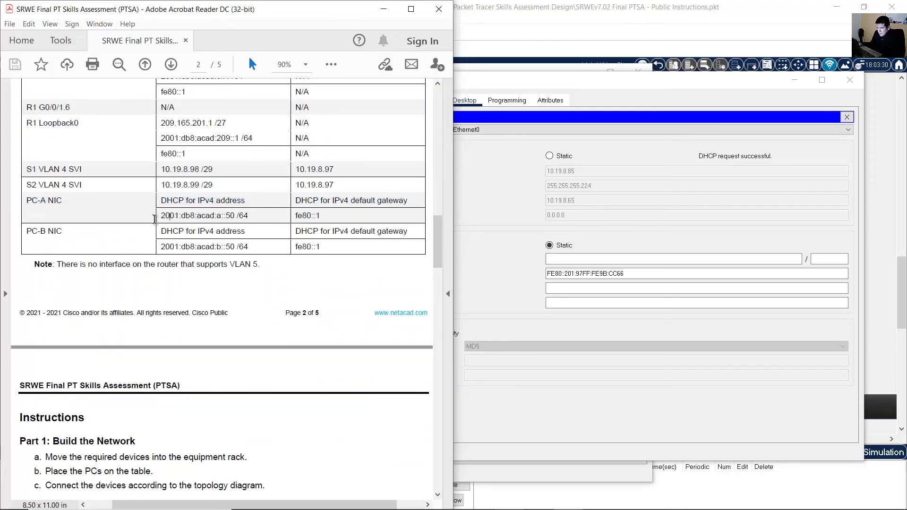
{"action": "mouse_move", "coordinate": [160, 216]}
{"action": "left_mouse_down"}
{"action": "mouse_move", "coordinate": [342, 211]}
{"action": "mouse_move", "coordinate": [333, 227]}
{"action": "mouse_move", "coordinate": [330, 217]}
{"action": "mouse_move", "coordinate": [292, 218]}
{"action": "left_mouse_up"}
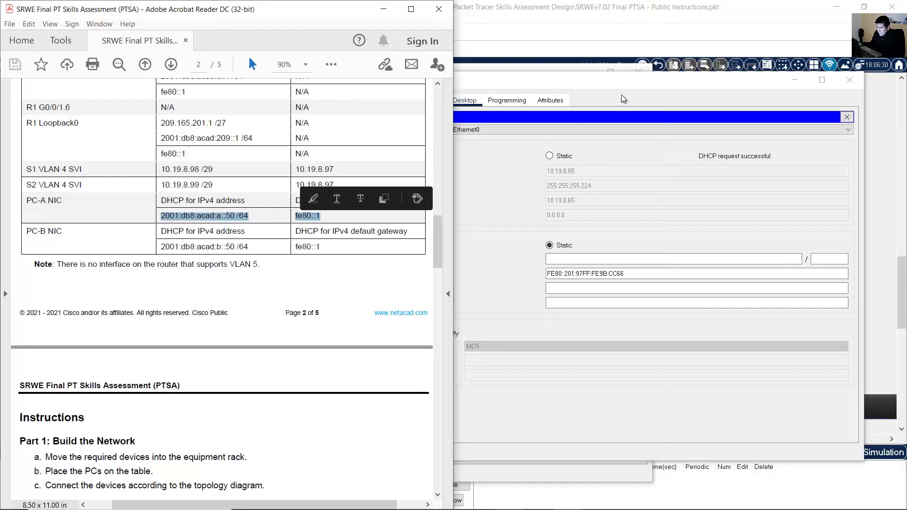
Return to Packet Tracer and place PC-A's IP configuration window beside the PDF's addressing table.
{"action": "left_click", "coordinate": [631, 26]}
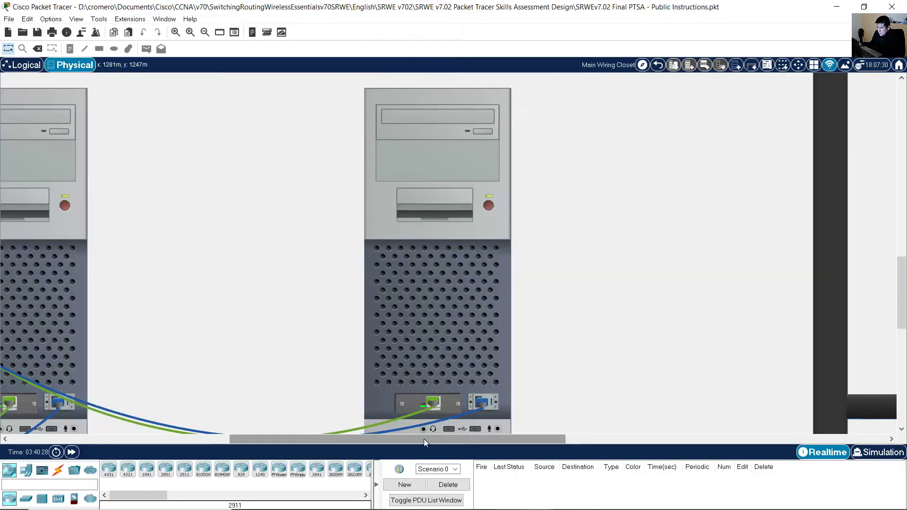
{"action": "left_click_drag", "start_coordinate": [449, 438], "coordinate": [343, 439]}
{"action": "left_click", "coordinate": [315, 186]}
{"action": "left_click_drag", "start_coordinate": [279, 72], "coordinate": [666, 39]}
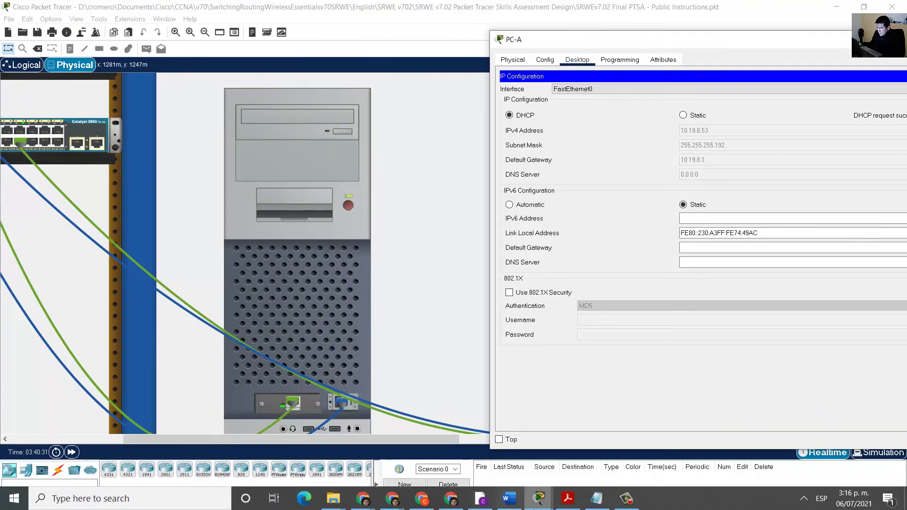
{"action": "left_click", "coordinate": [568, 499]}
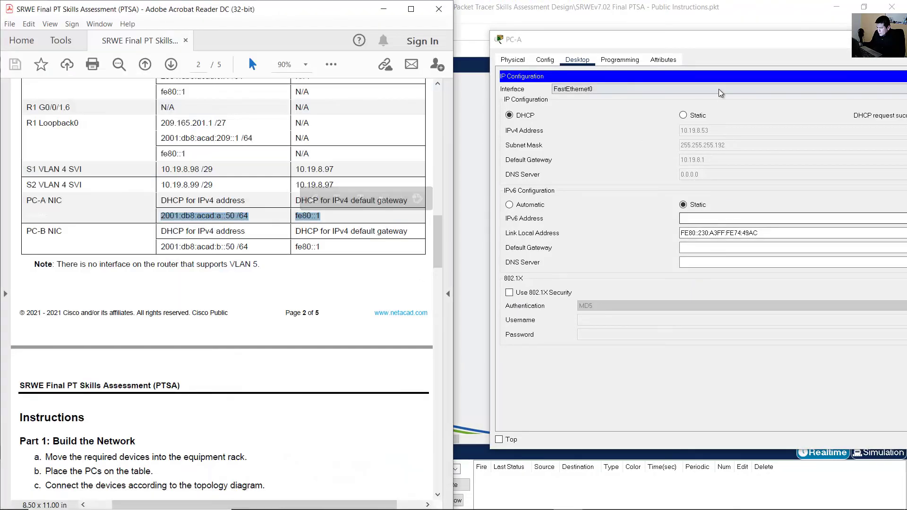
{"action": "left_click_drag", "start_coordinate": [724, 43], "coordinate": [576, 38]}
Assign PC-A the static IPv6 address 2001:db8:acad:a::50 with prefix length 64 and IPv6 default gateway fe80::1.
{"action": "left_click", "coordinate": [613, 217]}
{"action": "type", "text": "2001:db8:acad:a"}
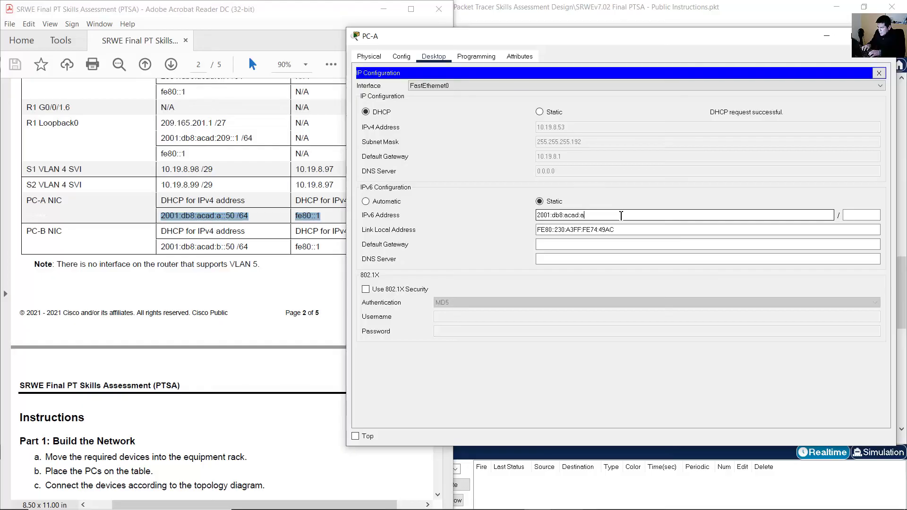
{"action": "type", "text": "::50"}
{"action": "key", "text": "Tab"}
{"action": "type", "text": "64"}
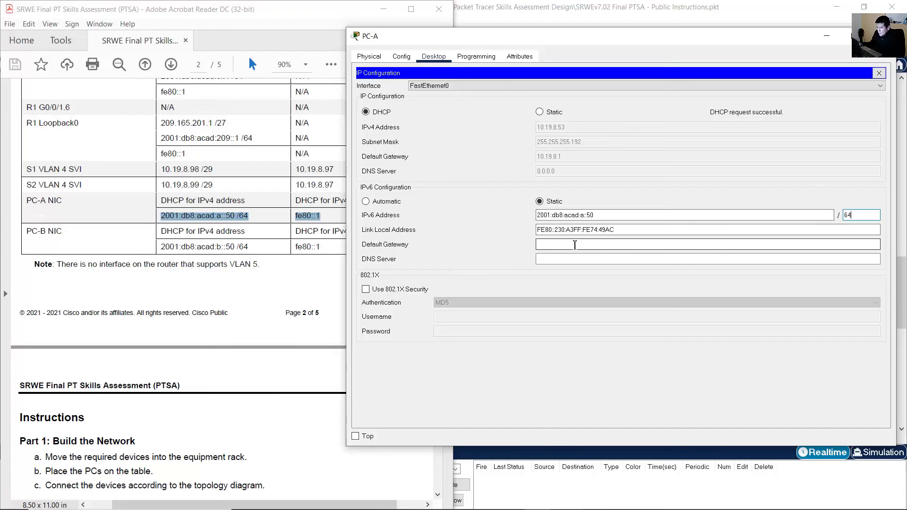
{"action": "type", "text": "fe80::1"}
{"action": "left_click_drag", "start_coordinate": [567, 244], "coordinate": [512, 235]}
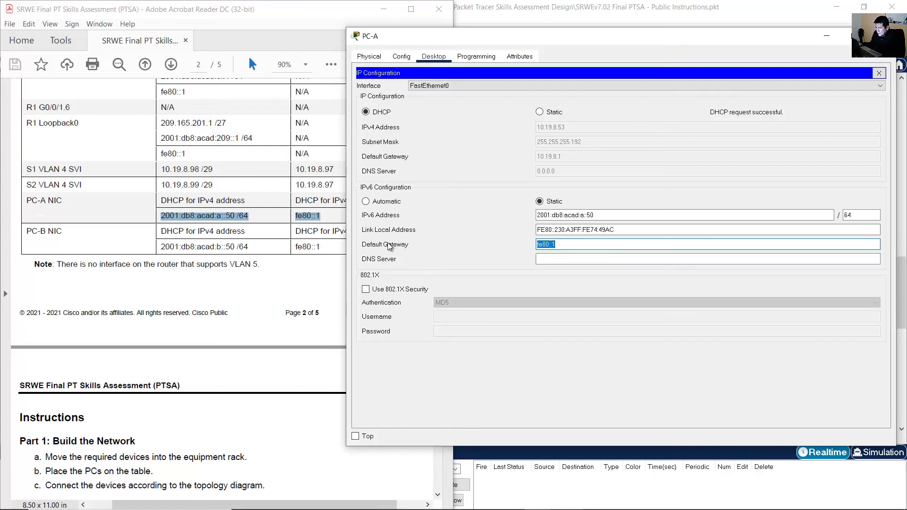
{"action": "left_click_drag", "start_coordinate": [557, 245], "coordinate": [380, 248]}
{"action": "left_click", "coordinate": [578, 245]}
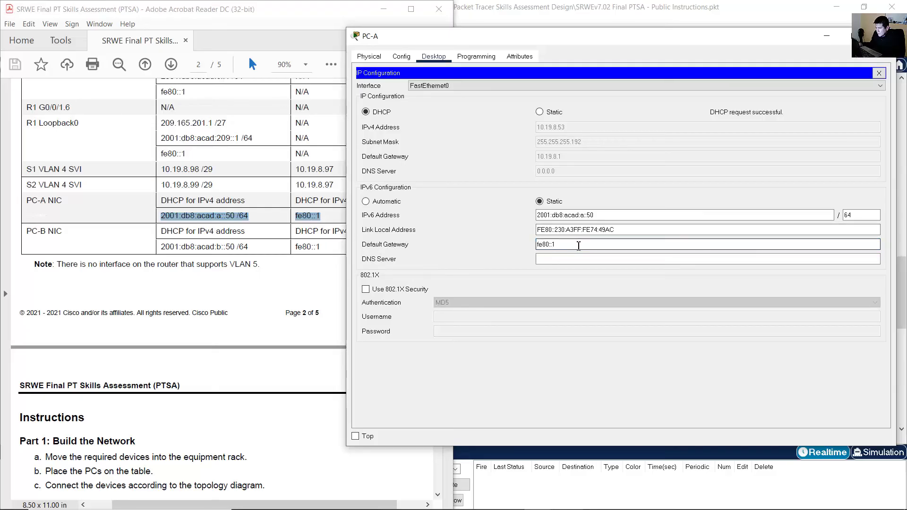
{"action": "left_click_drag", "start_coordinate": [567, 245], "coordinate": [537, 246]}
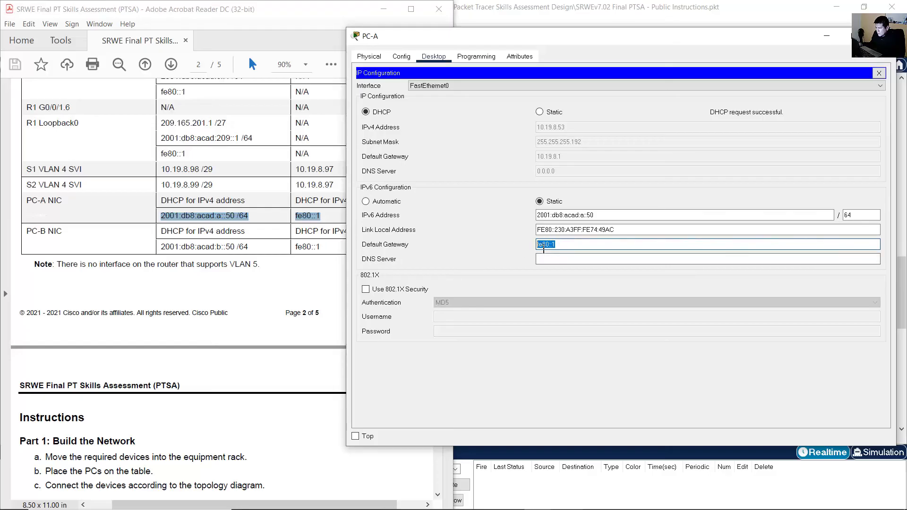
{"action": "left_click", "coordinate": [581, 245]}
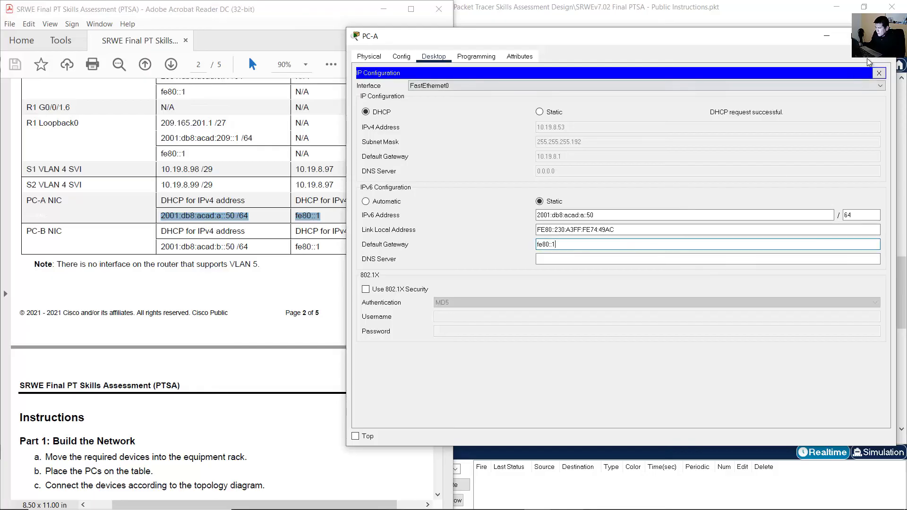
Close PC-A's window and place PC-B's IP configuration beside the PDF, marking PC-B's IPv6 address and gateway in the addressing table.
{"action": "left_click", "coordinate": [882, 36]}
{"action": "left_click", "coordinate": [832, 255]}
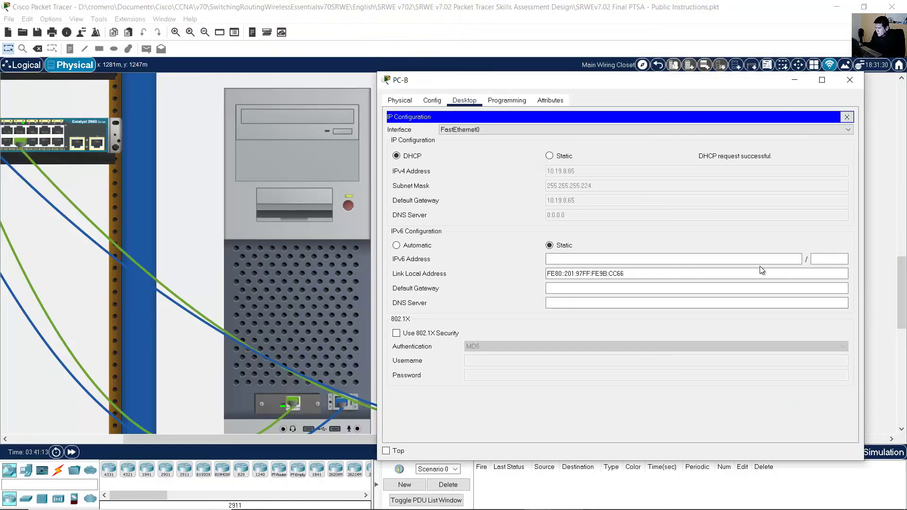
{"action": "left_click_drag", "start_coordinate": [614, 81], "coordinate": [653, 54]}
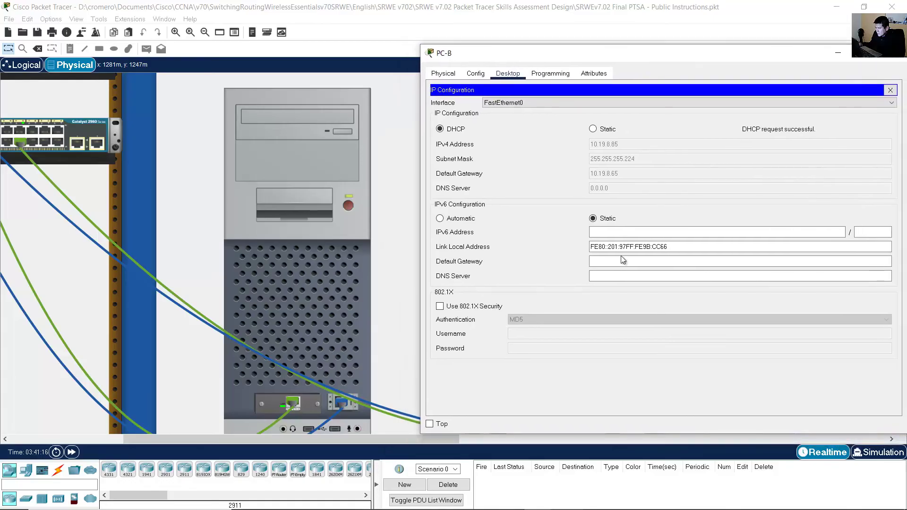
{"action": "left_click", "coordinate": [569, 499]}
{"action": "left_click_drag", "start_coordinate": [159, 247], "coordinate": [326, 247]}
Assign PC-B the static IPv6 address 2001:db8:acad:b::50 with prefix length 64 and IPv6 default gateway fe80::1.
{"action": "left_click", "coordinate": [614, 232]}
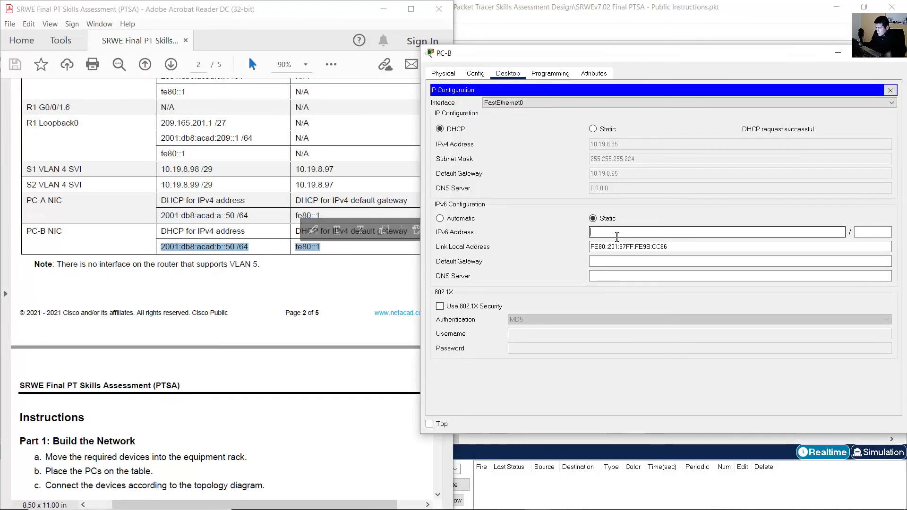
{"action": "type", "text": "2001:db8"}
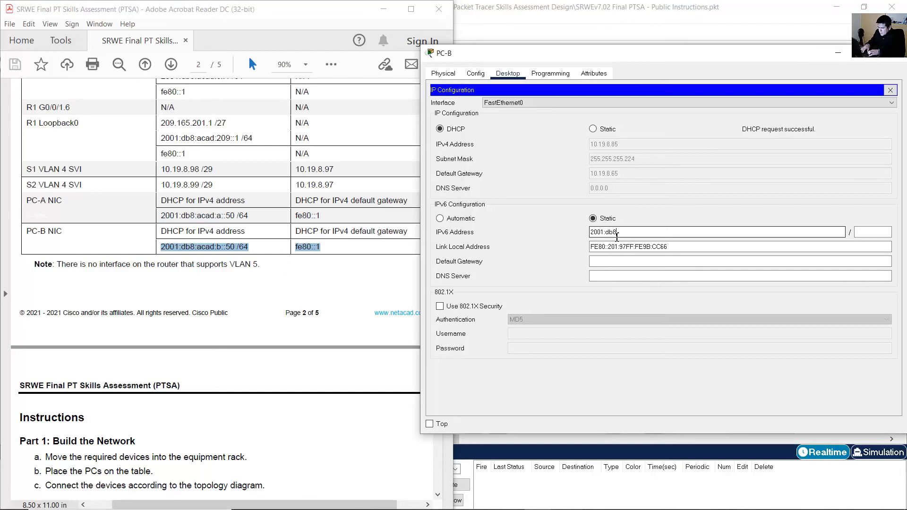
{"action": "type", "text": ":acad:b::5"}
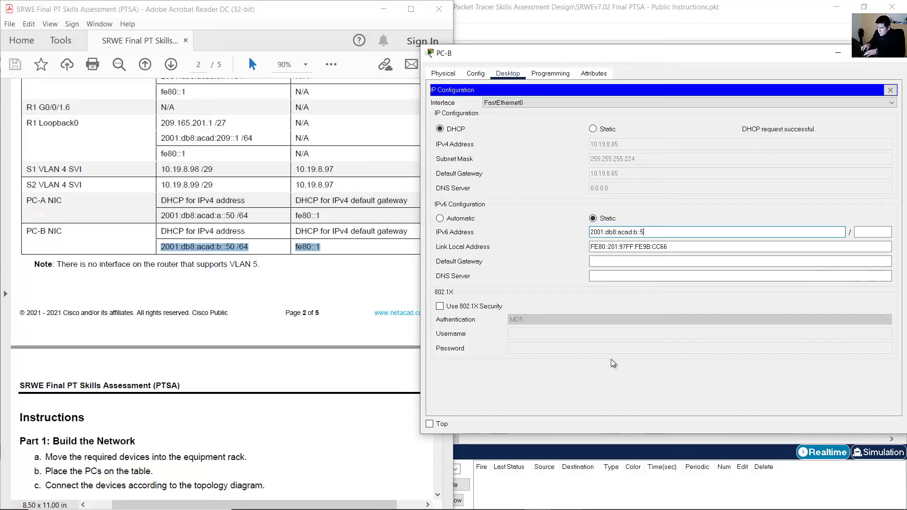
{"action": "type", "text": "0"}
{"action": "key", "text": "Tab"}
{"action": "type", "text": "64"}
{"action": "key", "text": "Tab"}
{"action": "type", "text": "fe80::"}
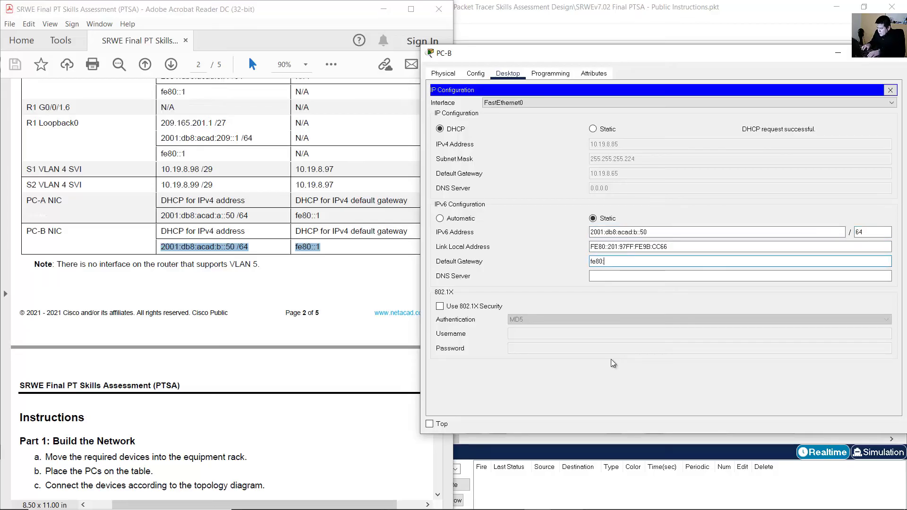
{"action": "type", "text": "1"}
{"action": "key", "text": "Tab"}
{"action": "key", "text": "shift+Tab"}
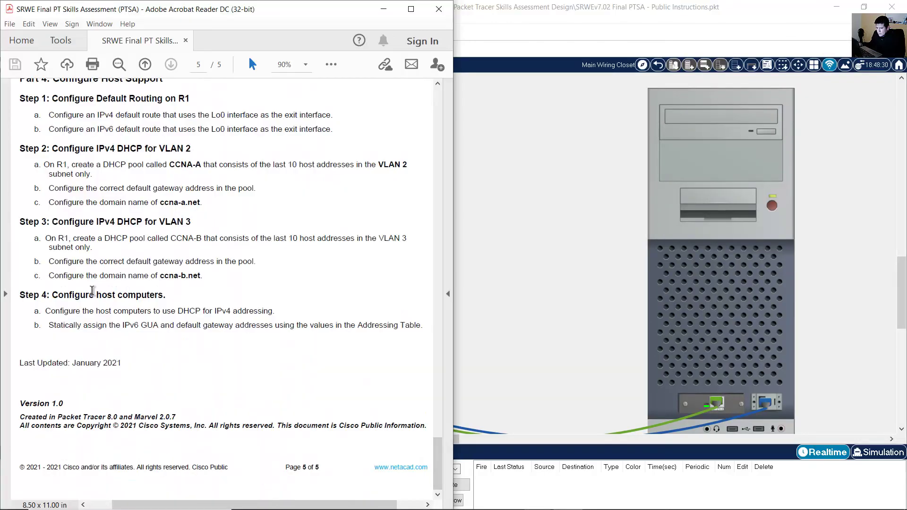
Review Step 4 on host computers in the PDF and return to the addressing table on page 2.
{"action": "left_click_drag", "start_coordinate": [92, 290], "coordinate": [267, 345]}
{"action": "left_click", "coordinate": [267, 346]}
{"action": "scroll", "coordinate": [432, 414], "scroll_direction": "up", "scroll_amount": 20}
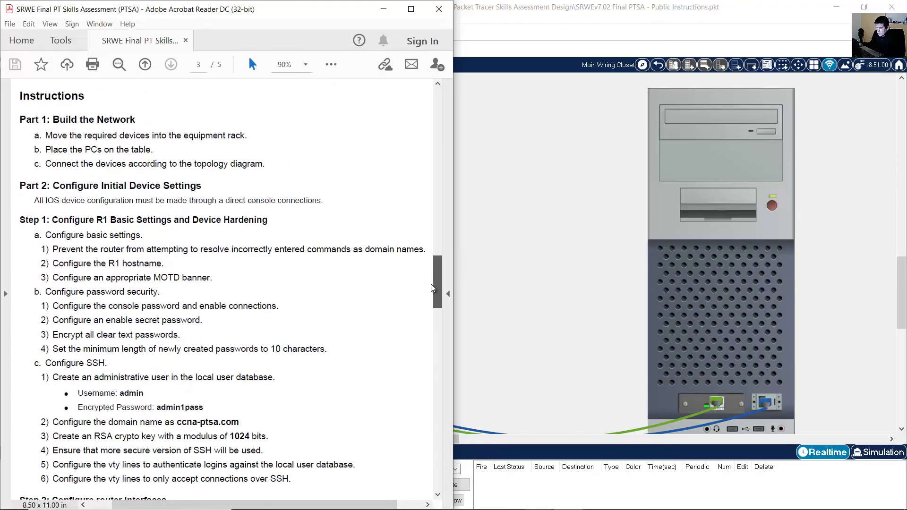
{"action": "left_click_drag", "start_coordinate": [432, 267], "coordinate": [432, 223]}
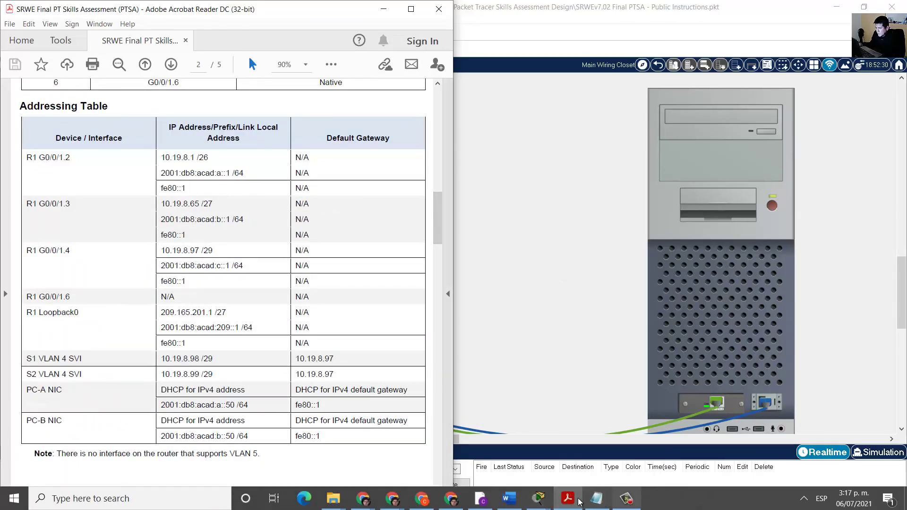
Return to Packet Tracer, open PC-A's command prompt and enlarge its window, leaving space beside it for the PDF.
{"action": "left_click", "coordinate": [627, 498]}
{"action": "left_click", "coordinate": [294, 183]}
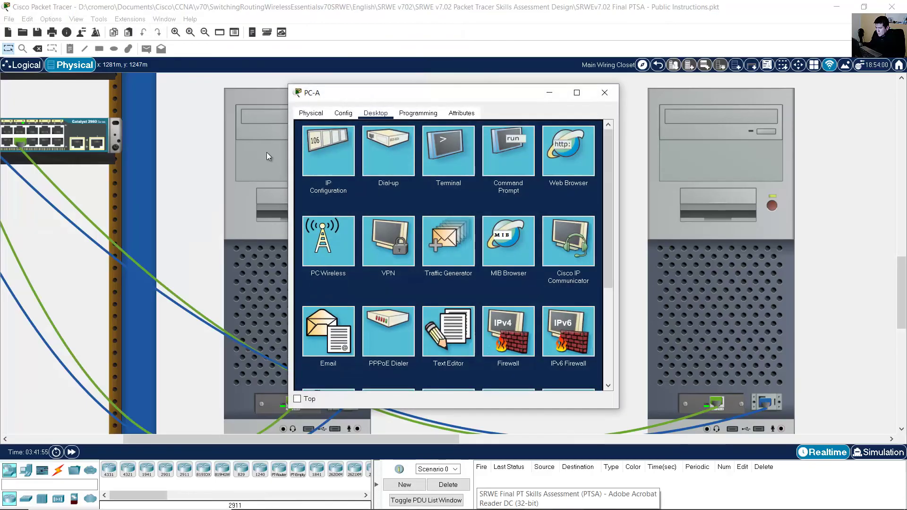
{"action": "left_click", "coordinate": [604, 93]}
{"action": "left_click", "coordinate": [261, 165]}
{"action": "left_click", "coordinate": [509, 151]}
{"action": "left_click_drag", "start_coordinate": [479, 99], "coordinate": [749, 169]}
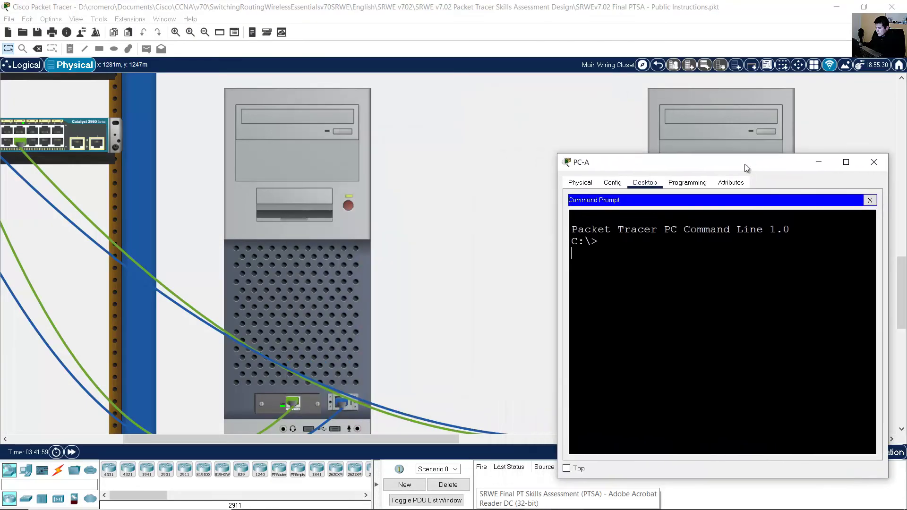
{"action": "left_click_drag", "start_coordinate": [559, 154], "coordinate": [458, 39]}
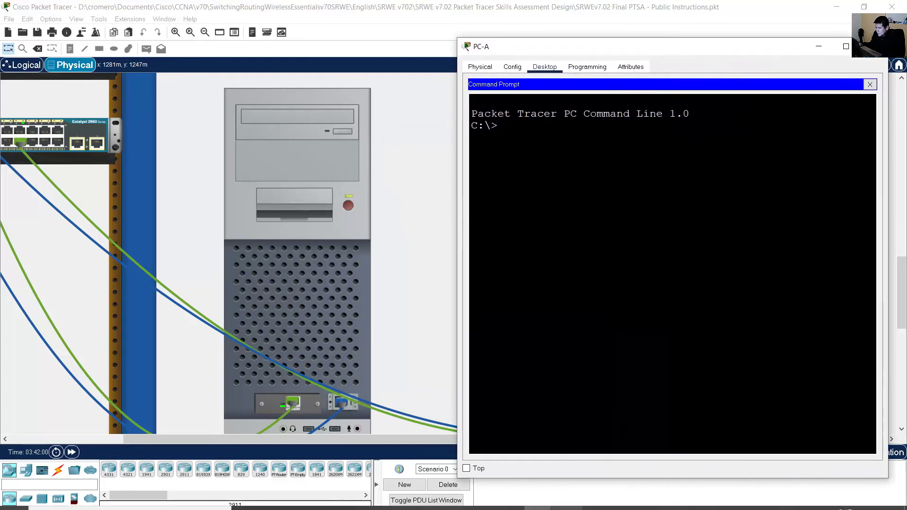
Bring up the PDF's addressing table and ping R1's G0/0/1.2 address 10.19.8.1 from PC-A.
{"action": "left_click", "coordinate": [568, 499]}
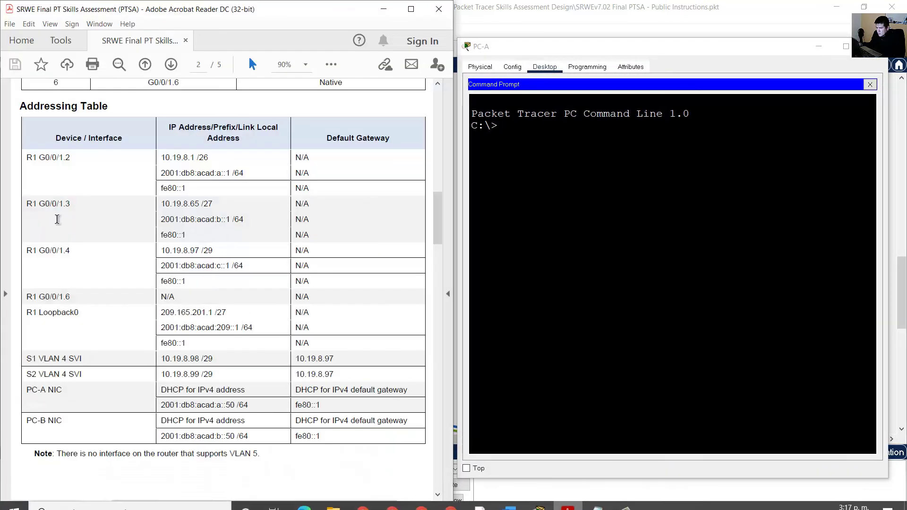
{"action": "left_click_drag", "start_coordinate": [27, 157], "coordinate": [97, 154]}
{"action": "left_click", "coordinate": [626, 189]}
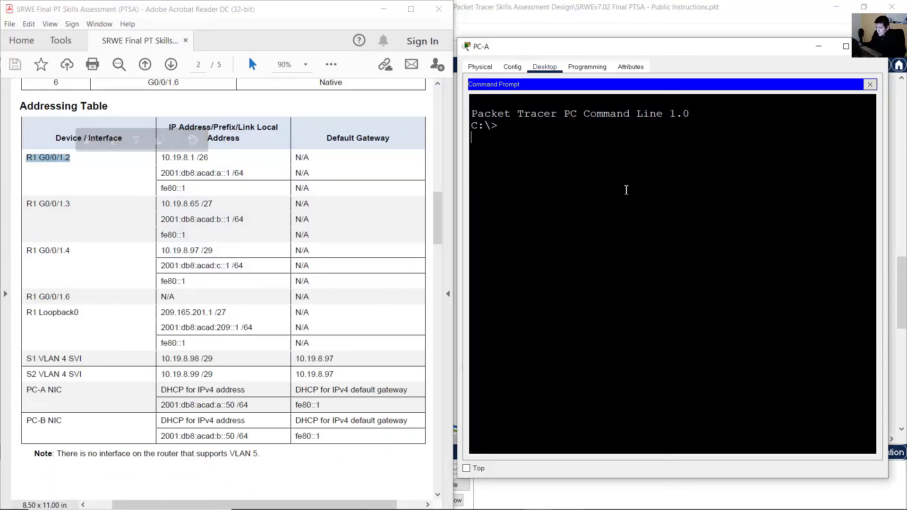
{"action": "type", "text": "ping"}
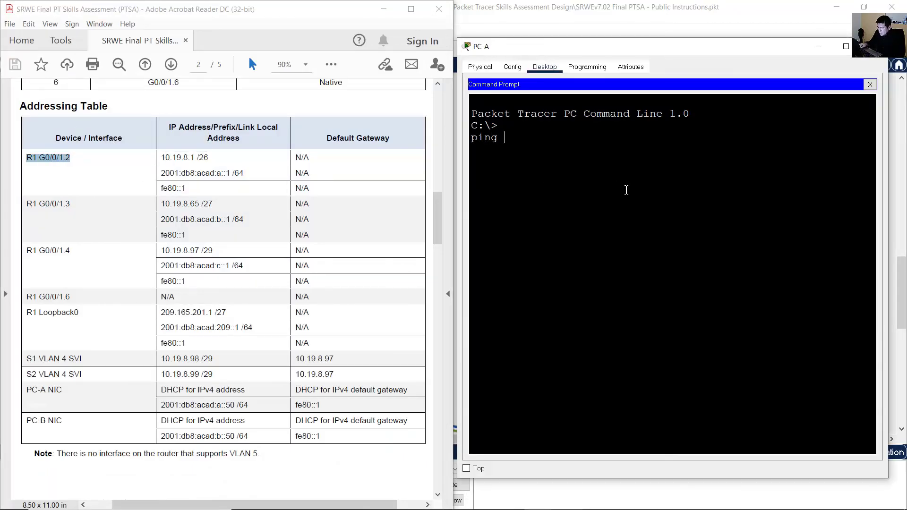
{"action": "type", "text": " 10.19.8.1"}
{"action": "key", "text": "Return"}
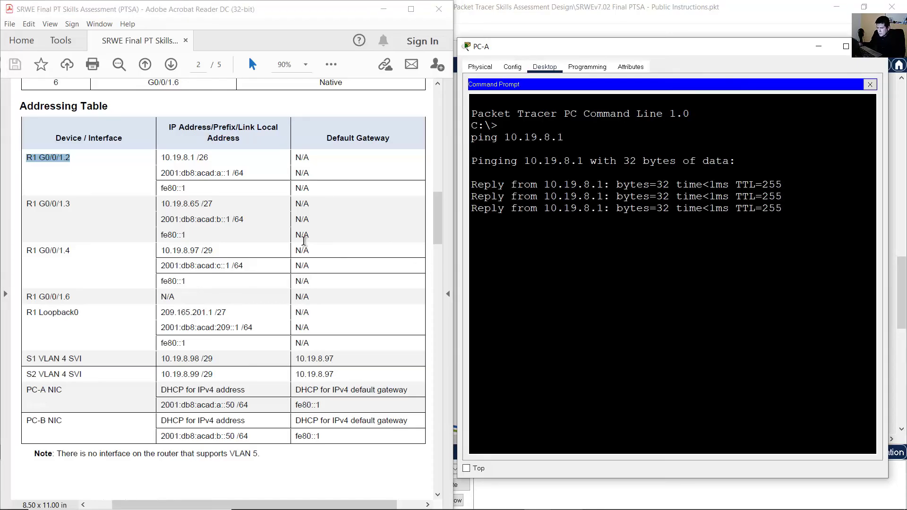
Find R1's G0/0/1.3 address in the addressing table and ping 10.19.8.65 from PC-A.
{"action": "left_click_drag", "start_coordinate": [163, 203], "coordinate": [193, 283]}
{"action": "left_click", "coordinate": [564, 279]}
{"action": "left_click", "coordinate": [187, 216]}
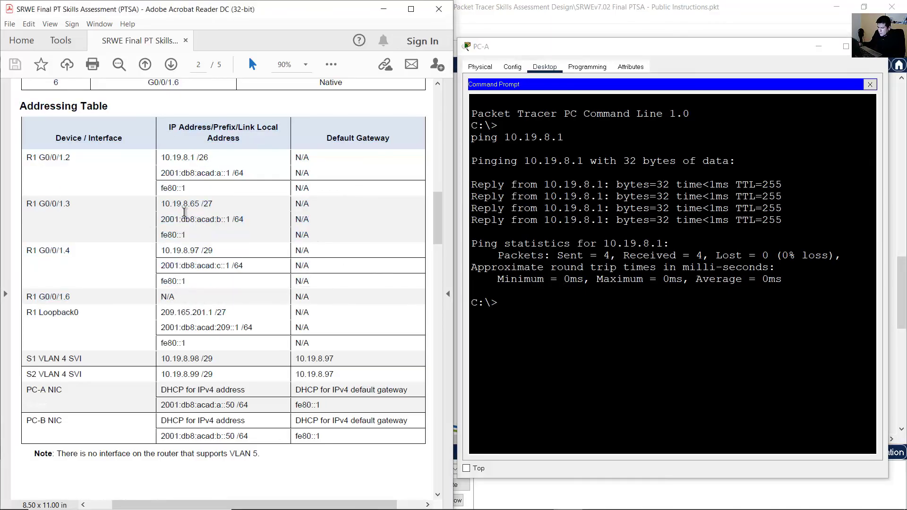
{"action": "left_click_drag", "start_coordinate": [177, 204], "coordinate": [194, 204]}
{"action": "left_click", "coordinate": [632, 273]}
{"action": "type", "text": "ping 10.19.8."}
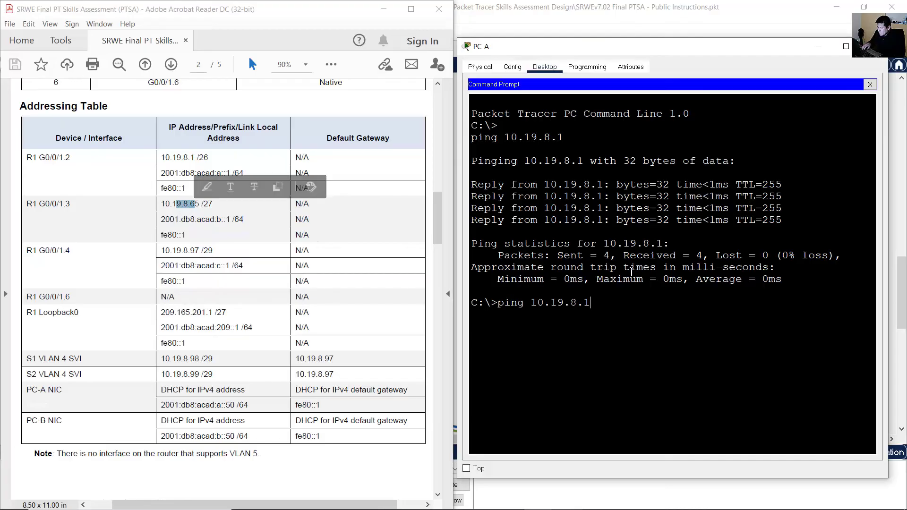
{"action": "type", "text": "65"}
{"action": "key", "text": "Return"}
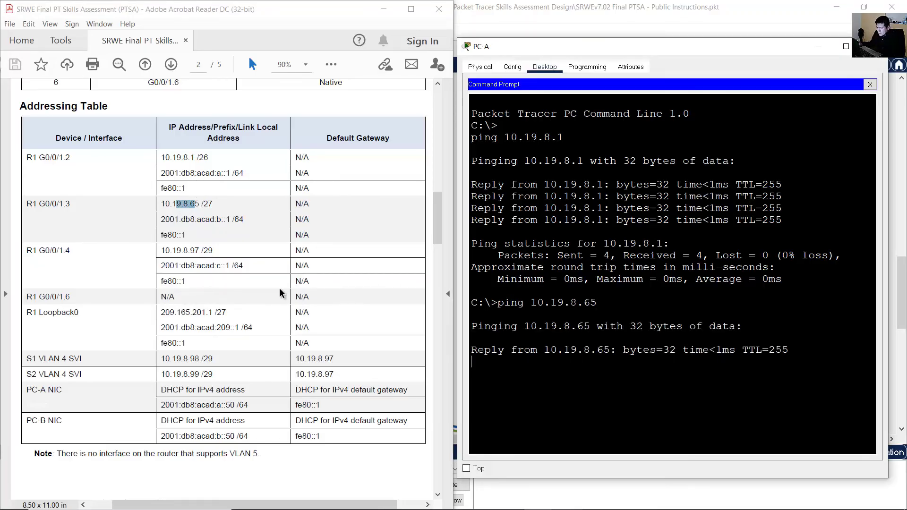
Find R1's G0/0/1.4 address in the addressing table and ping 10.19.8.97 from PC-A.
{"action": "left_click_drag", "start_coordinate": [181, 251], "coordinate": [204, 251]}
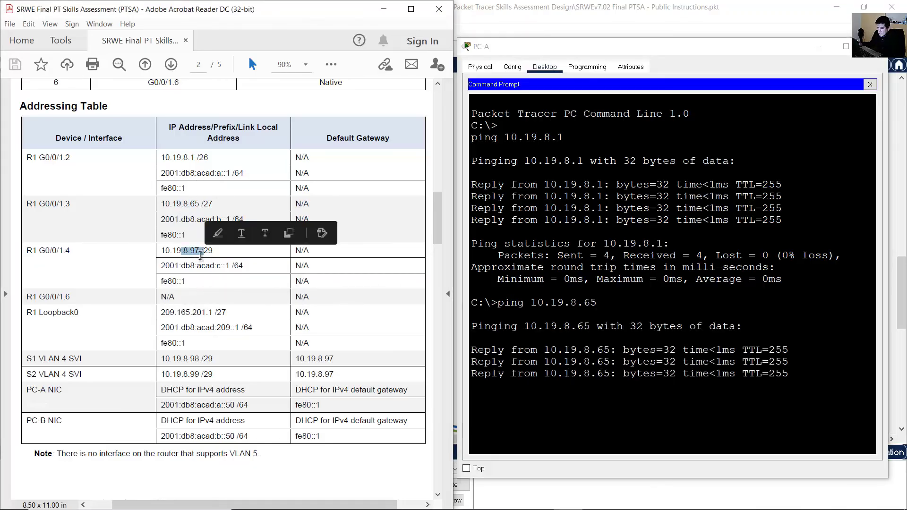
{"action": "left_click", "coordinate": [689, 321]}
{"action": "key", "text": "Up"}
{"action": "key", "text": "BackSpace"}
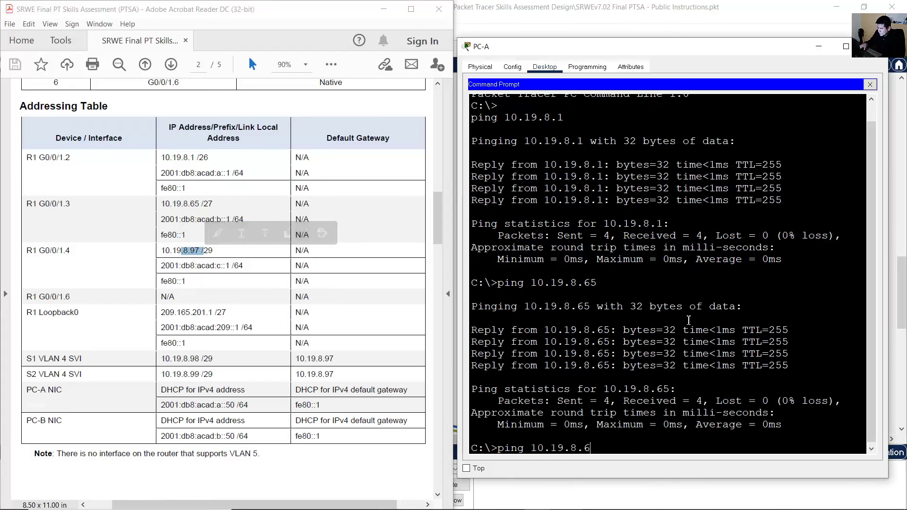
{"action": "type", "text": "97"}
{"action": "key", "text": "Return"}
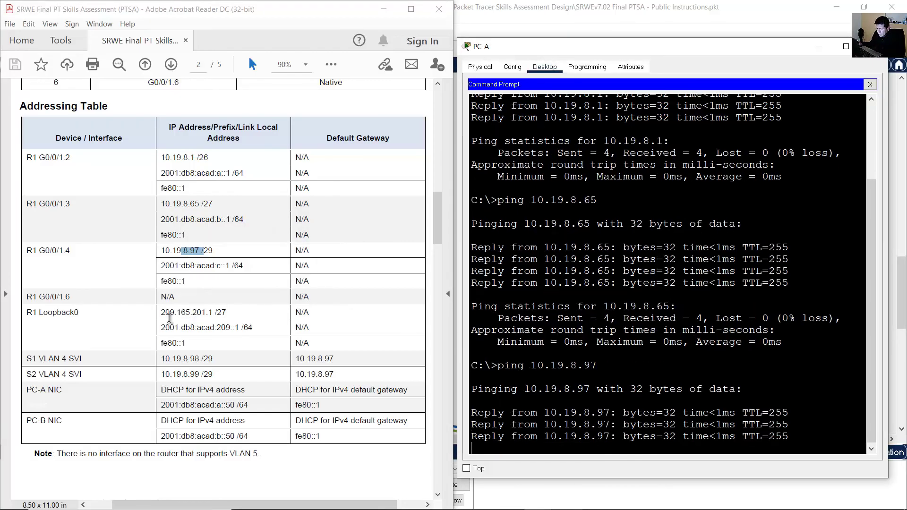
Find R1's Loopback0 address in the addressing table and ping 209.165.201.1 from PC-A.
{"action": "left_click_drag", "start_coordinate": [161, 311], "coordinate": [243, 329]}
{"action": "left_click", "coordinate": [560, 310]}
{"action": "type", "text": "pi"}
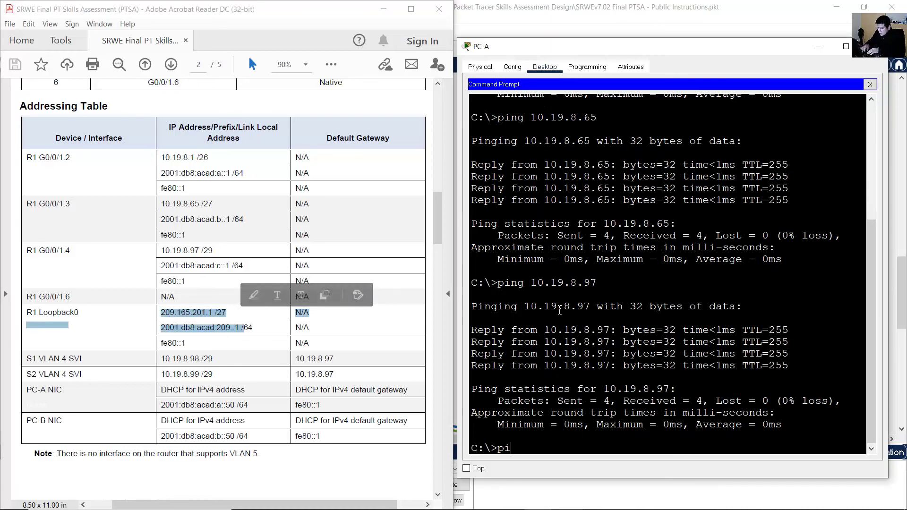
{"action": "type", "text": "ng 209.165.201.1"}
{"action": "key", "text": "Return"}
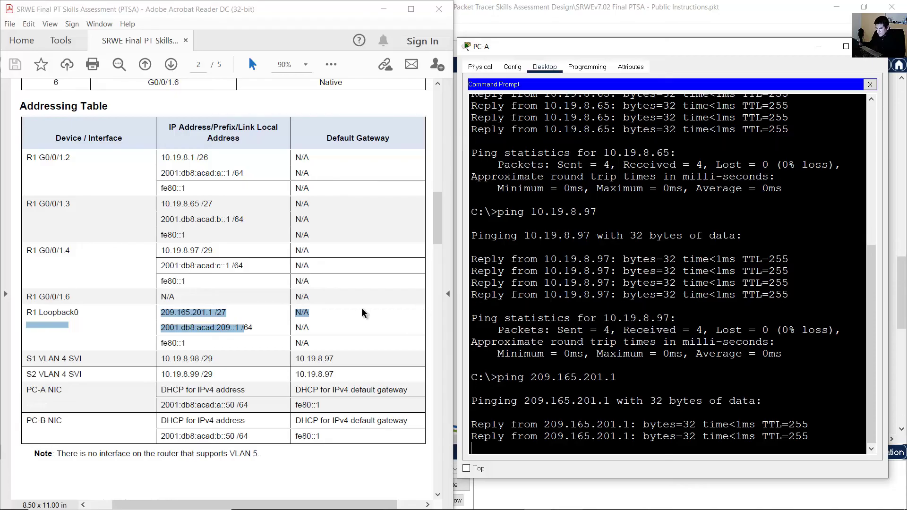
Find S1's VLAN 4 SVI address in the addressing table and ping 10.19.8.98 twice from PC-A.
{"action": "left_click", "coordinate": [273, 331]}
{"action": "left_click_drag", "start_coordinate": [54, 360], "coordinate": [213, 360]}
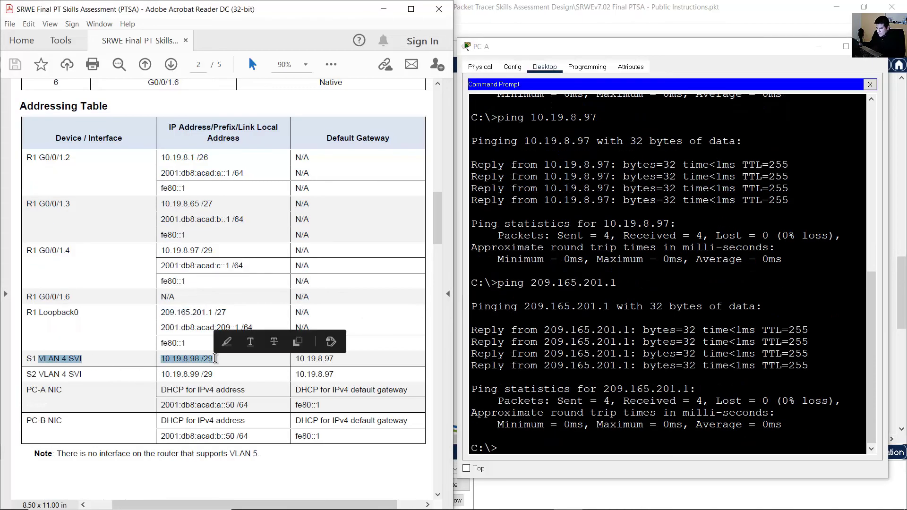
{"action": "left_click", "coordinate": [591, 342]}
{"action": "key", "text": "Up"}
{"action": "key", "text": "Up"}
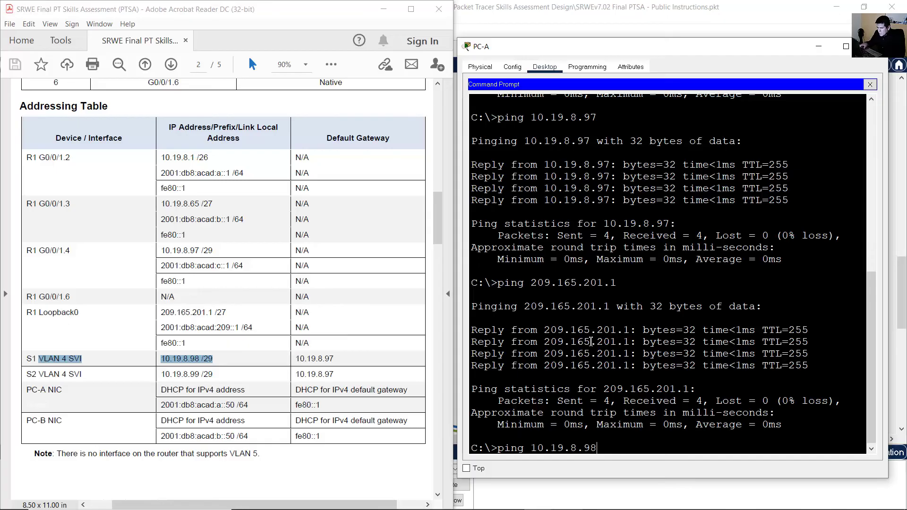
{"action": "type", "text": "98"}
{"action": "key", "text": "Return"}
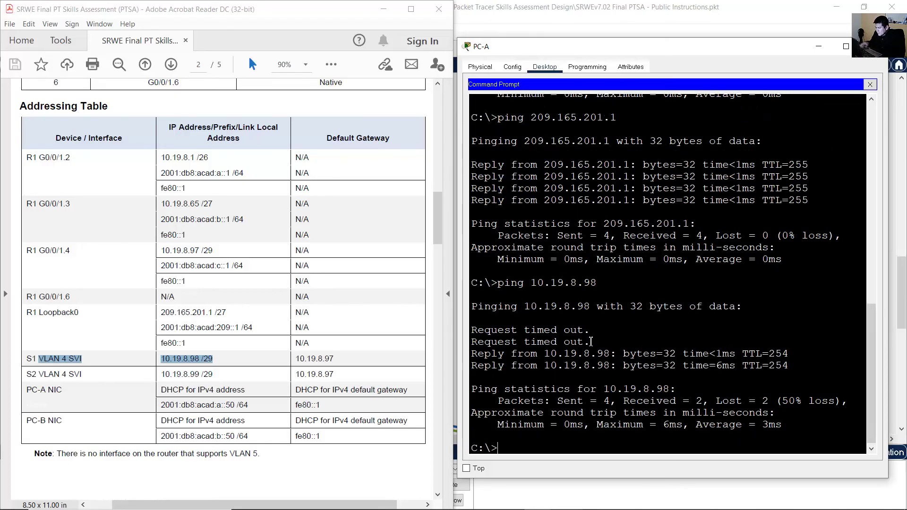
{"action": "key", "text": "Up"}
{"action": "key", "text": "Return"}
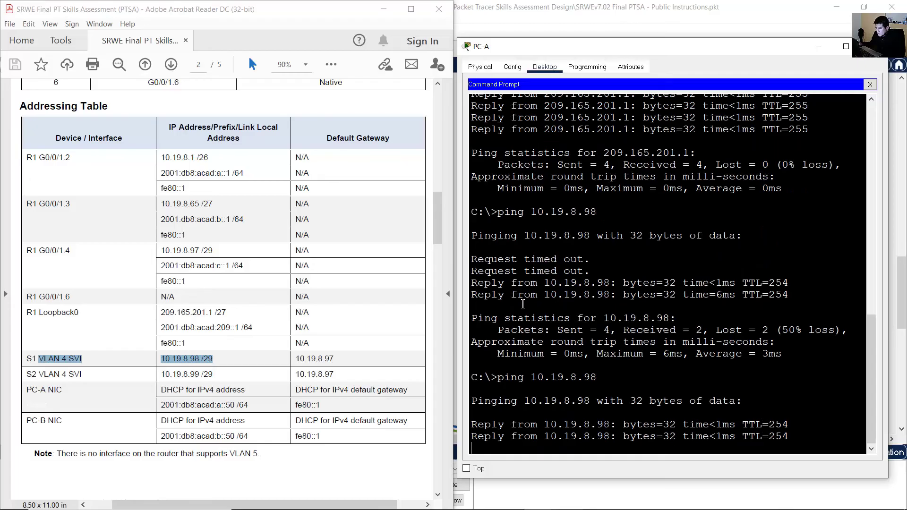
Find S2's VLAN 4 SVI address in the addressing table and ping 10.19.8.99 from PC-A.
{"action": "left_click", "coordinate": [98, 378]}
{"action": "left_click_drag", "start_coordinate": [38, 374], "coordinate": [212, 376]}
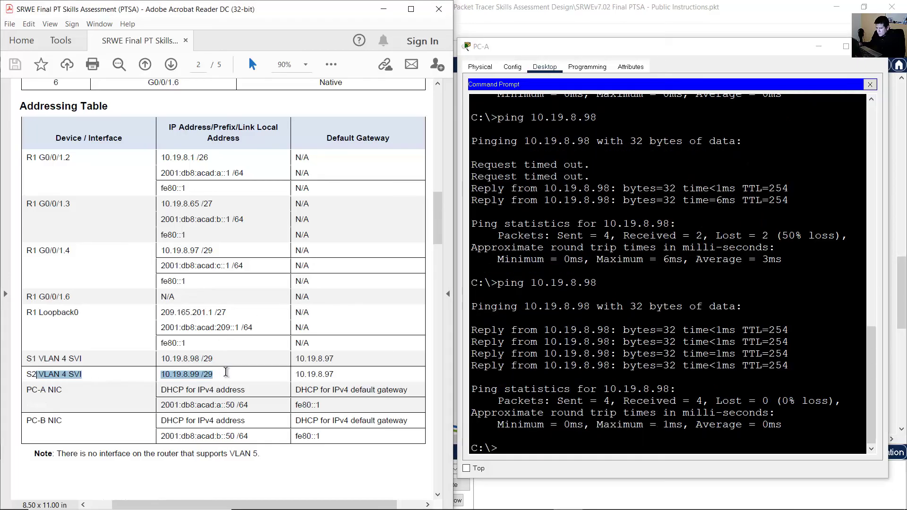
{"action": "left_click", "coordinate": [693, 329]}
{"action": "type", "text": "ping 10.19.8.99"}
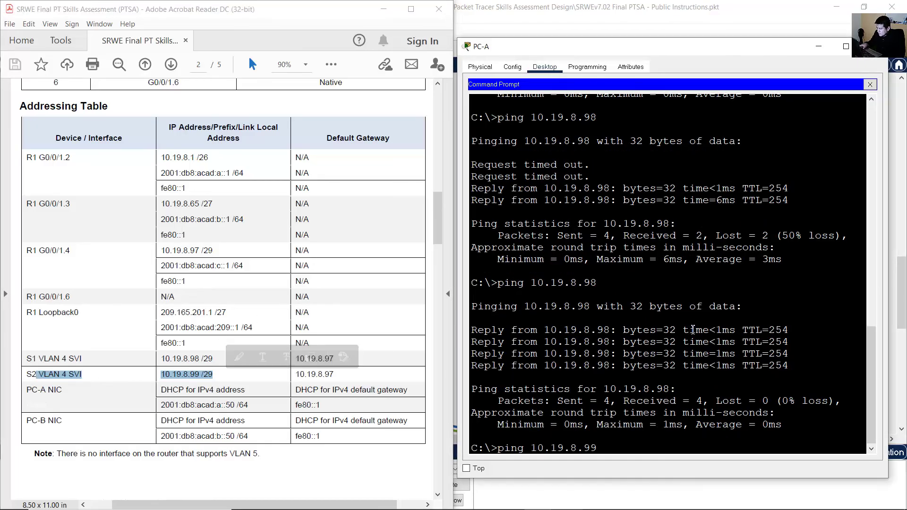
{"action": "key", "text": "Return"}
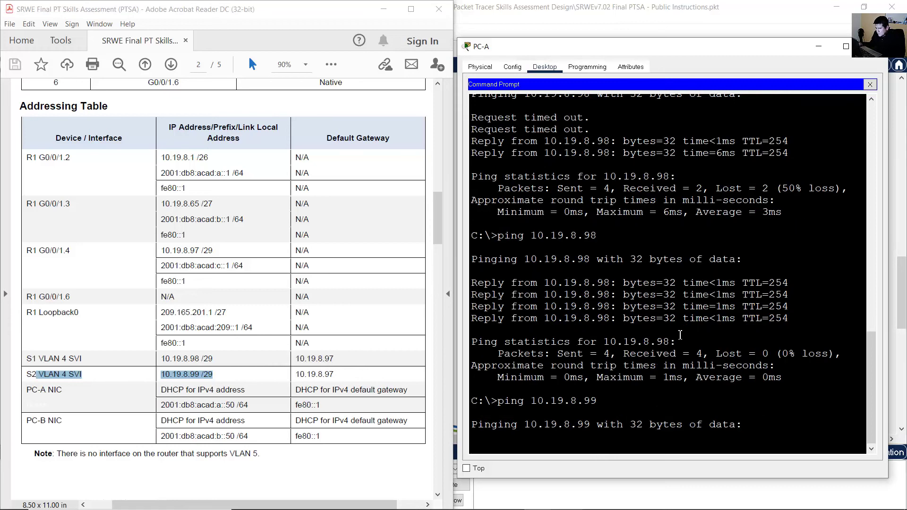